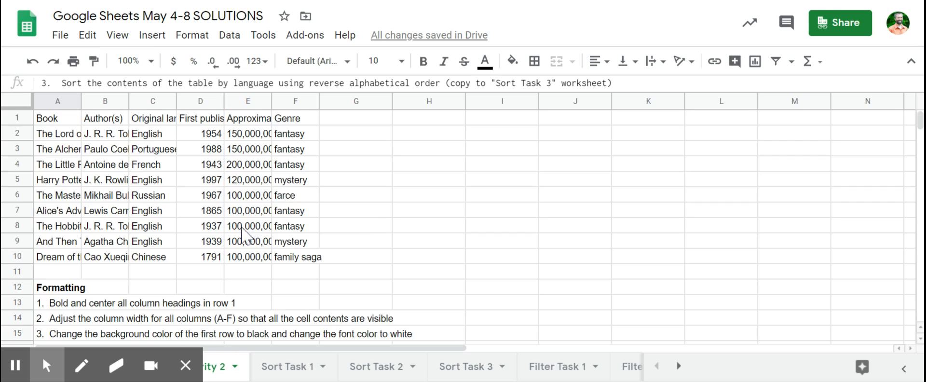
Read through the book table and the Formatting, Sorting and Filtering task lists beneath it.
{"action": "scroll", "coordinate": [244, 237], "scroll_direction": "down", "scroll_amount": 3}
{"action": "scroll", "coordinate": [242, 229], "scroll_direction": "down", "scroll_amount": 3}
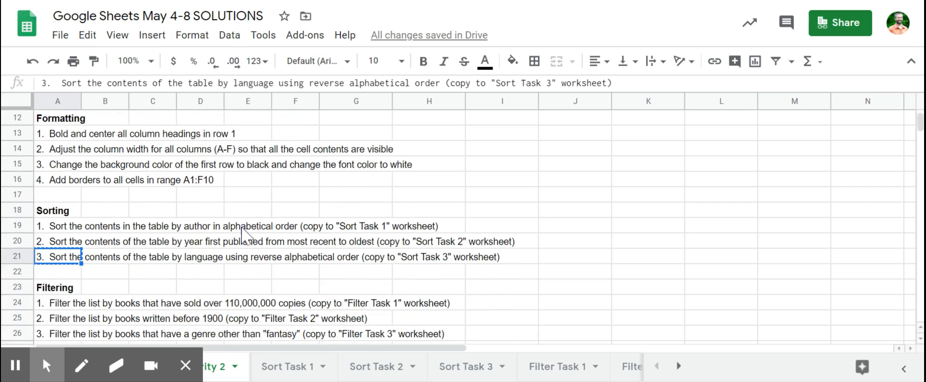
{"action": "left_click", "coordinate": [72, 212]}
{"action": "scroll", "coordinate": [167, 237], "scroll_direction": "down", "scroll_amount": 1}
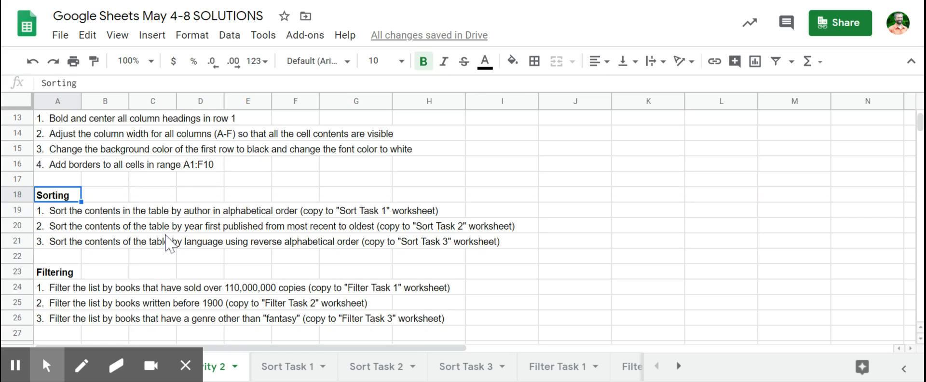
{"action": "left_click", "coordinate": [67, 271]}
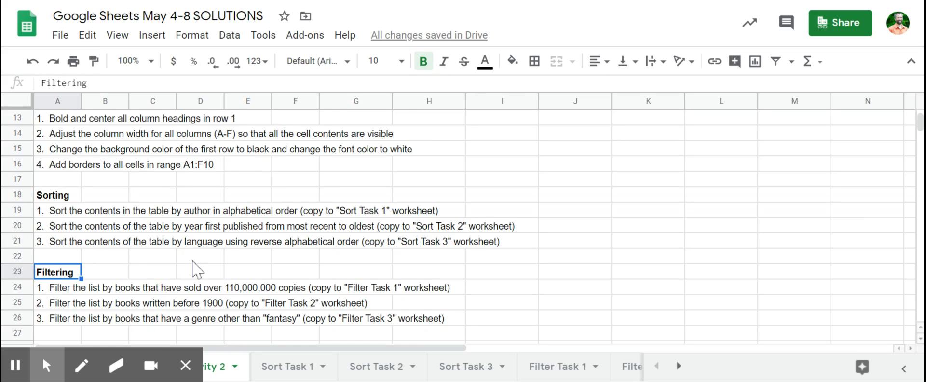
{"action": "scroll", "coordinate": [196, 269], "scroll_direction": "up", "scroll_amount": 6}
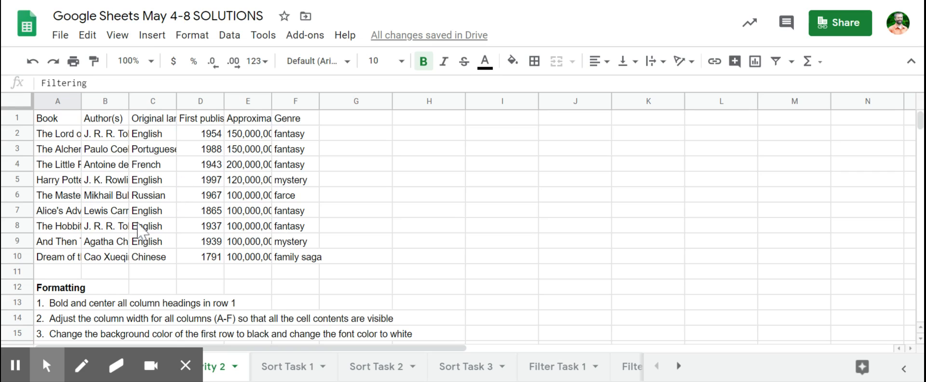
{"action": "scroll", "coordinate": [167, 247], "scroll_direction": "down", "scroll_amount": 1}
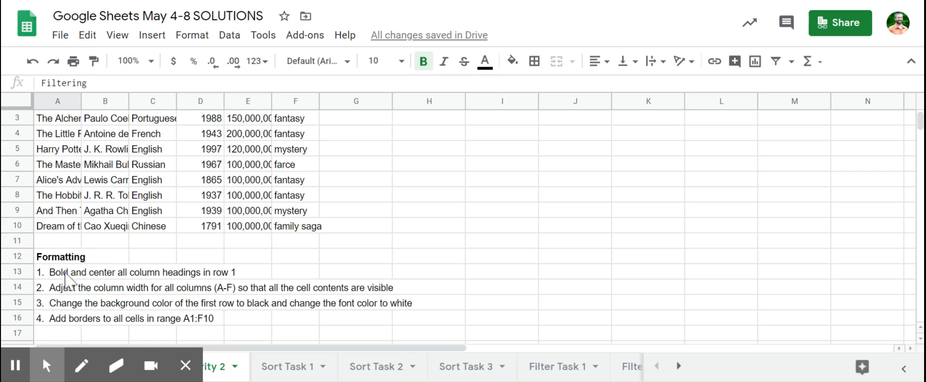
{"action": "scroll", "coordinate": [200, 234], "scroll_direction": "up", "scroll_amount": 2}
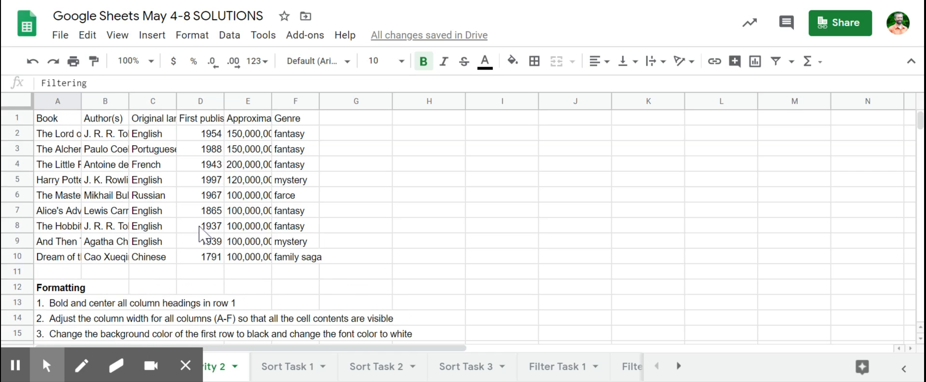
Bold and centre all the column headings in row 1.
{"action": "left_click", "coordinate": [16, 118]}
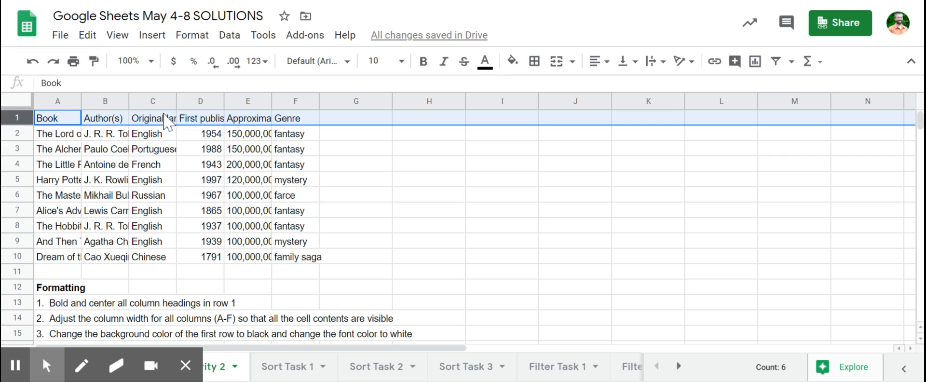
{"action": "left_click", "coordinate": [63, 134]}
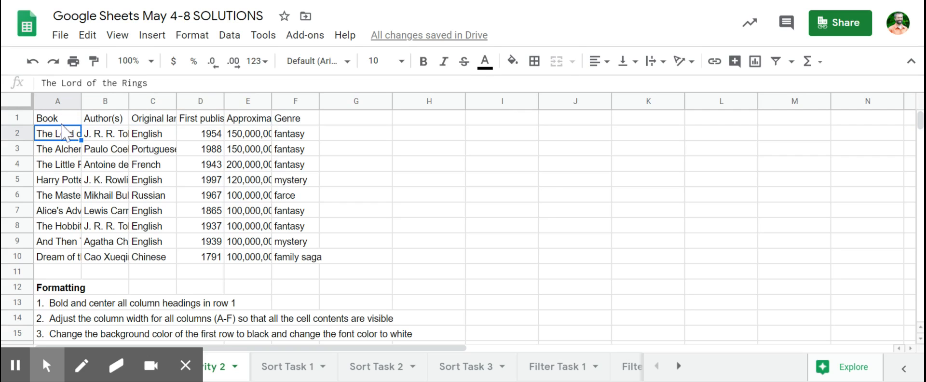
{"action": "left_click_drag", "start_coordinate": [60, 120], "coordinate": [311, 122]}
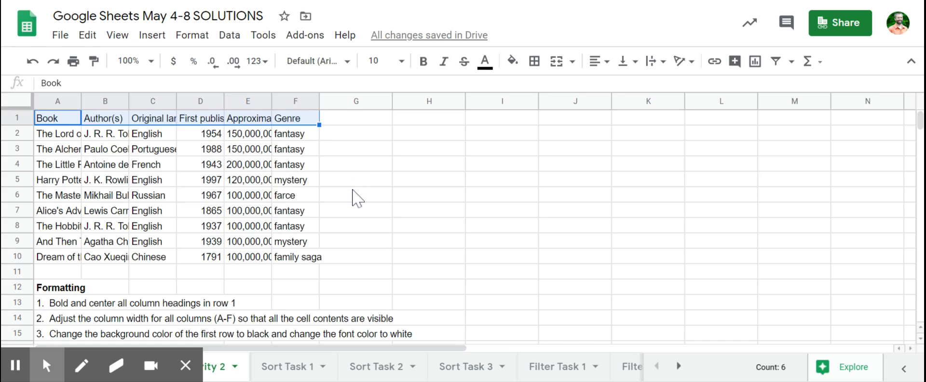
{"action": "left_click", "coordinate": [20, 118]}
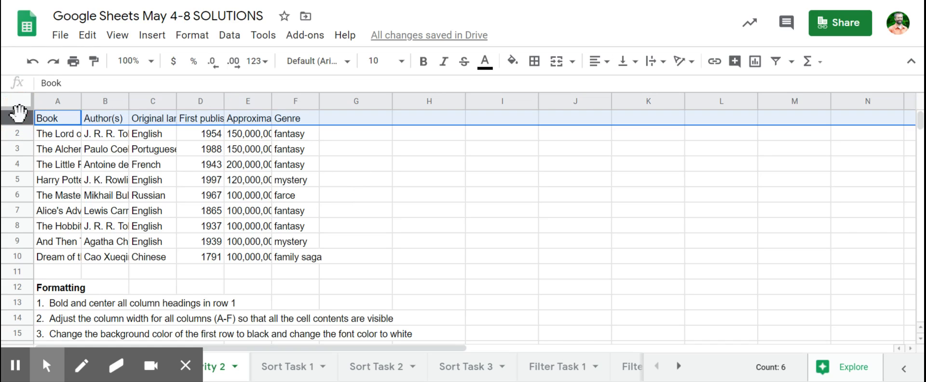
{"action": "left_click", "coordinate": [423, 61]}
{"action": "left_click", "coordinate": [599, 61]}
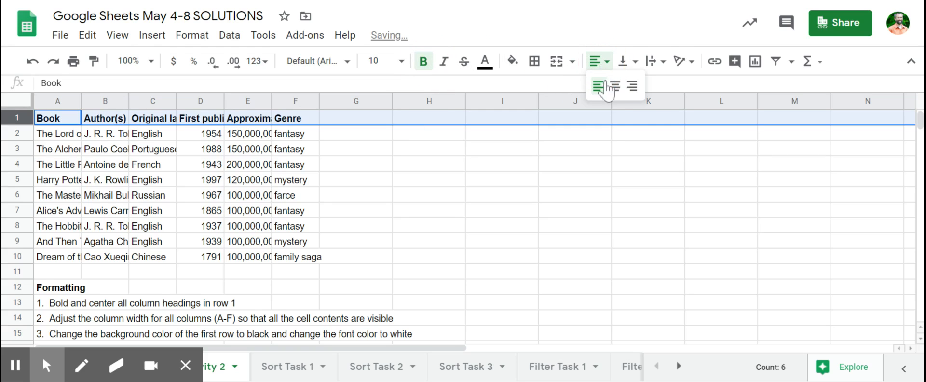
{"action": "left_click", "coordinate": [611, 87]}
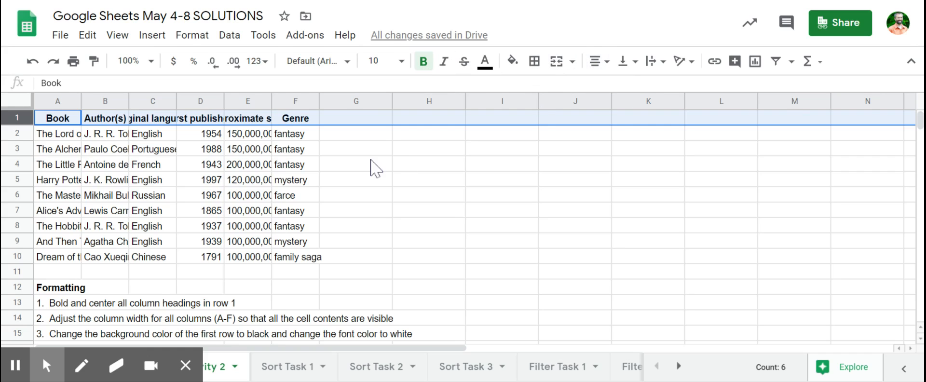
Resize columns A through F to a width of 150 pixels.
{"action": "left_click", "coordinate": [289, 198]}
{"action": "scroll", "coordinate": [287, 204], "scroll_direction": "down", "scroll_amount": 1}
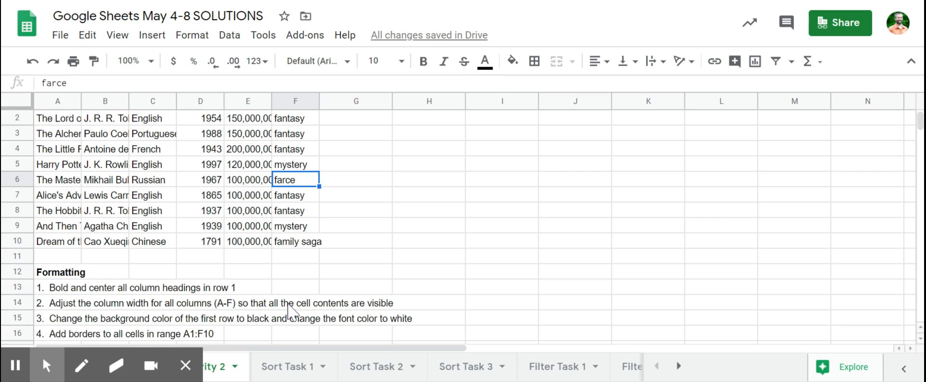
{"action": "scroll", "coordinate": [137, 219], "scroll_direction": "up", "scroll_amount": 1}
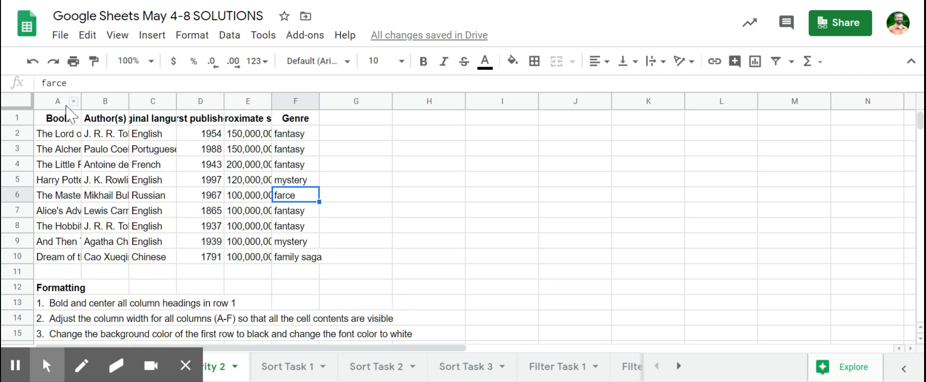
{"action": "left_click_drag", "start_coordinate": [63, 103], "coordinate": [290, 100]}
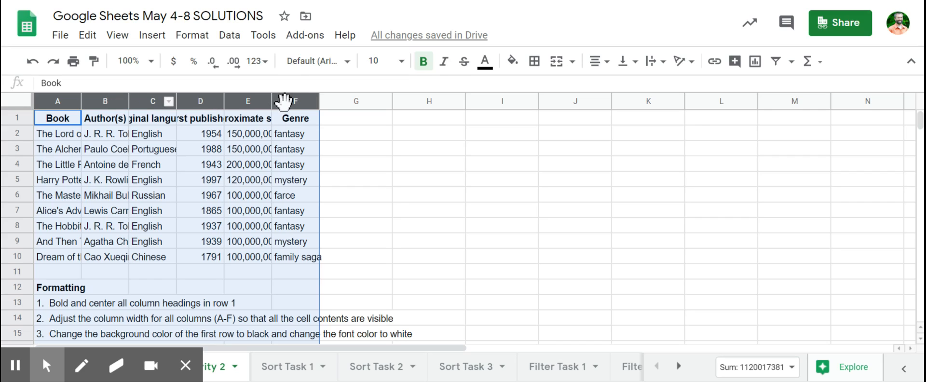
{"action": "right_click", "coordinate": [286, 102]}
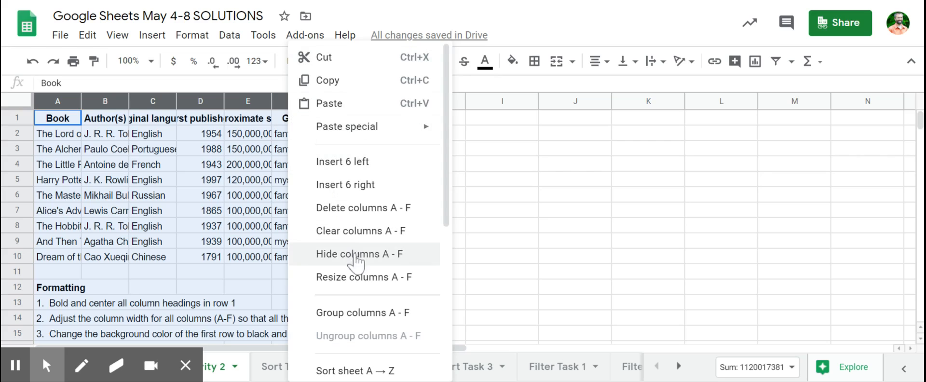
{"action": "left_click", "coordinate": [361, 277]}
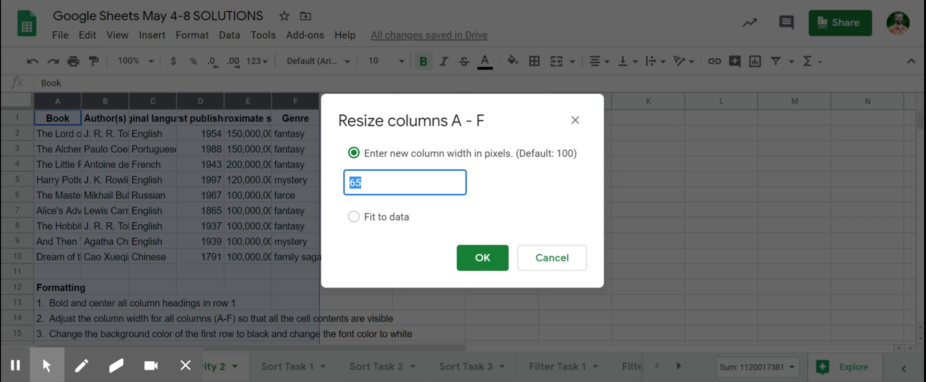
{"action": "type", "text": "150"}
{"action": "key", "text": "Return"}
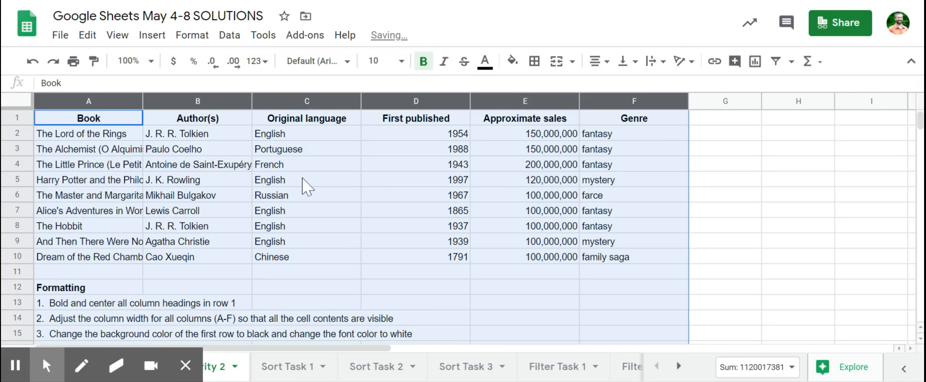
Increase the width of columns A through F to 200 pixels.
{"action": "right_click", "coordinate": [207, 102]}
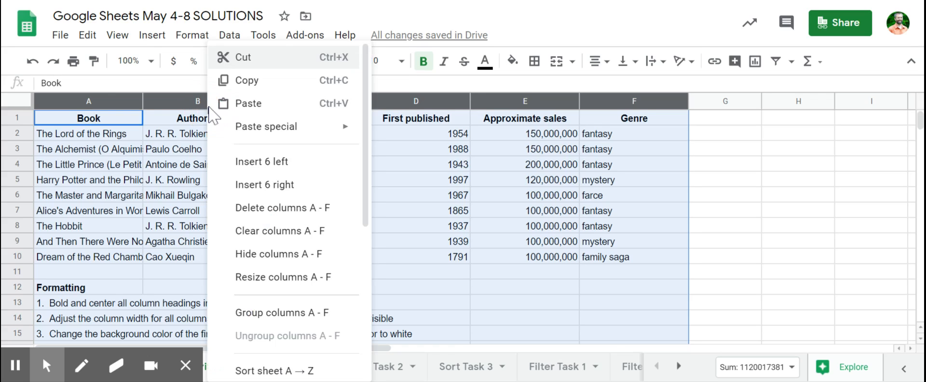
{"action": "left_click", "coordinate": [308, 276]}
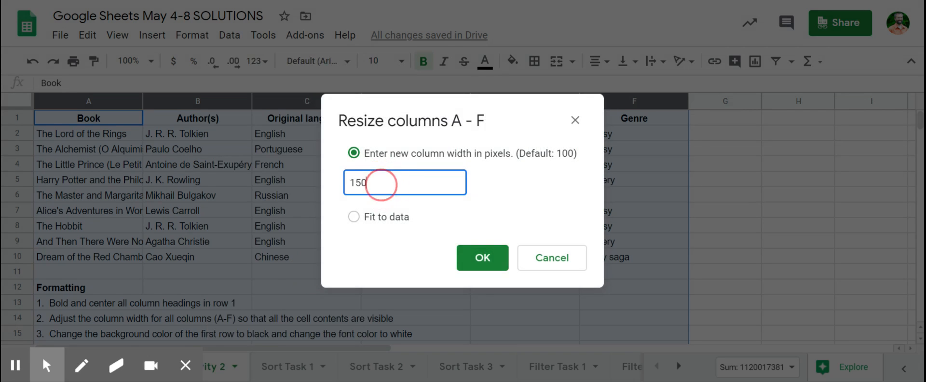
{"action": "type", "text": "300"}
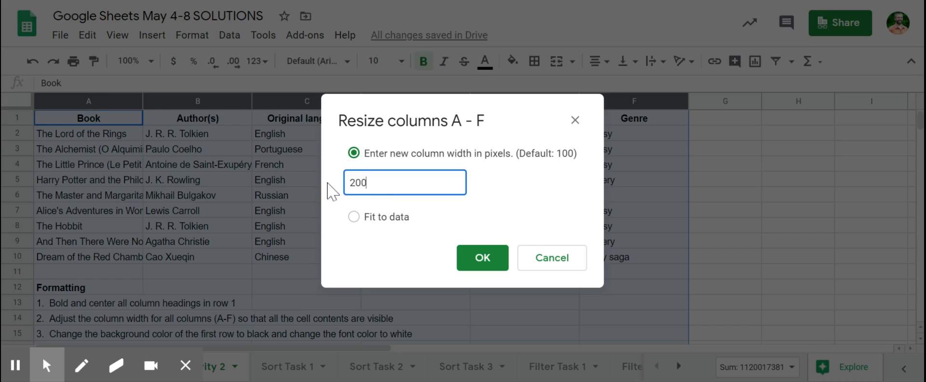
{"action": "key", "text": "Return"}
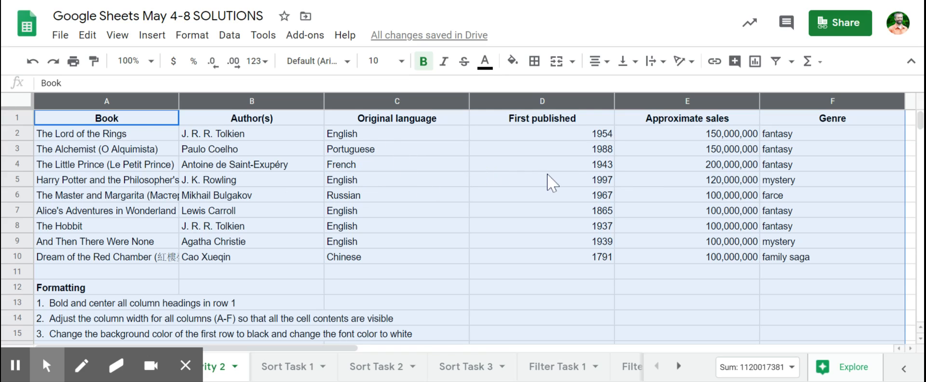
Select the whole sheet and auto-fit every column's width to its contents.
{"action": "left_click", "coordinate": [138, 212]}
{"action": "left_click", "coordinate": [18, 102]}
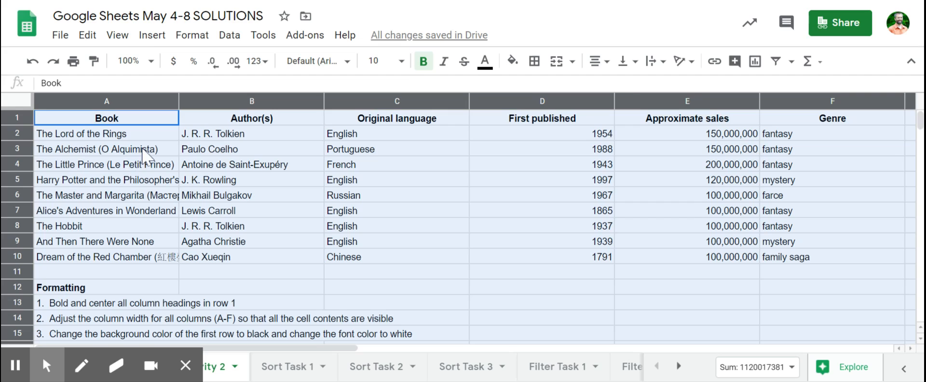
{"action": "left_click", "coordinate": [67, 122]}
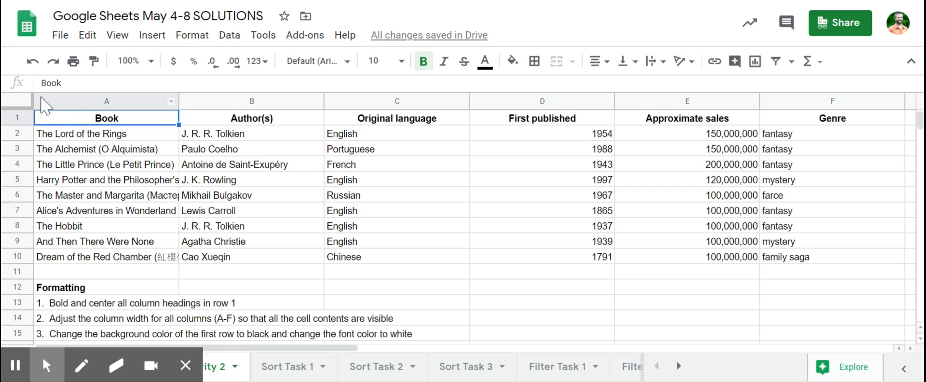
{"action": "left_click", "coordinate": [14, 99]}
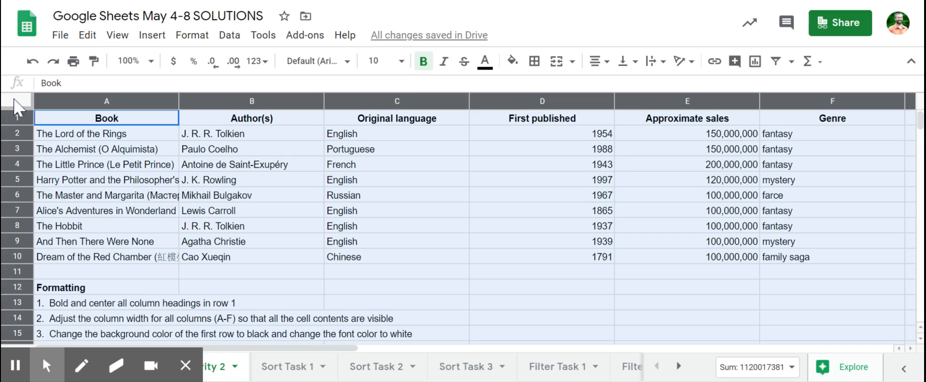
{"action": "double_click", "coordinate": [178, 101]}
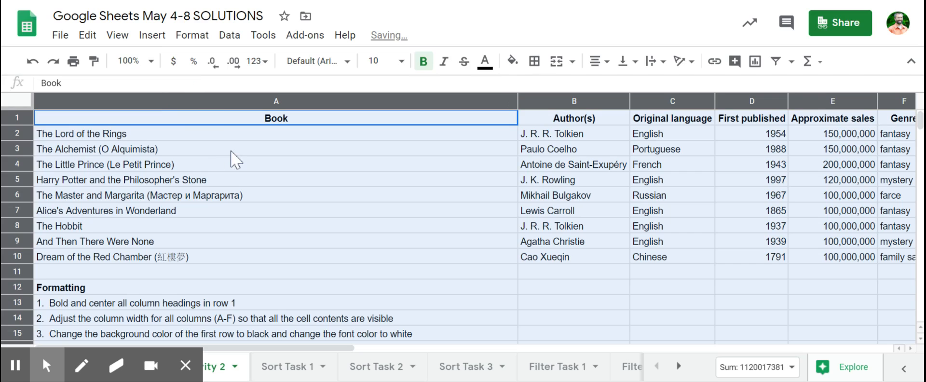
{"action": "scroll", "coordinate": [351, 205], "scroll_direction": "right", "scroll_amount": 5}
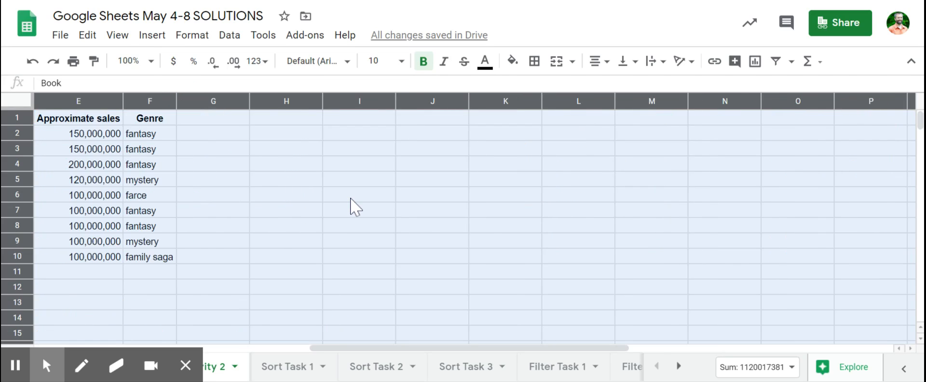
{"action": "scroll", "coordinate": [355, 206], "scroll_direction": "left", "scroll_amount": 5}
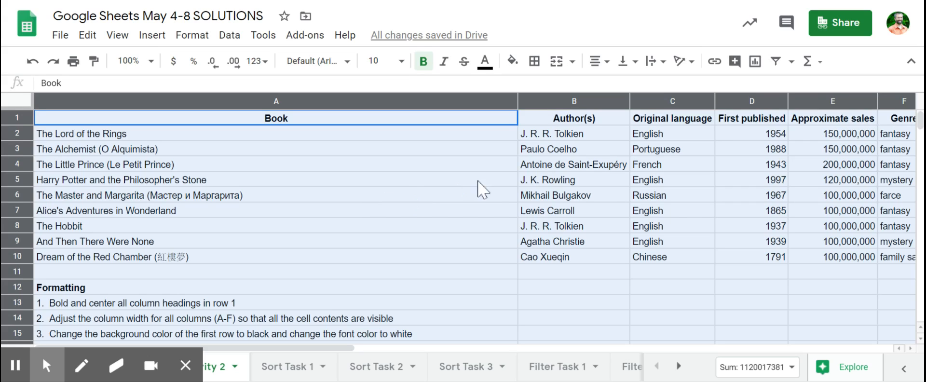
Narrow column A manually so it is just wide enough for the longest book title in the table.
{"action": "scroll", "coordinate": [337, 255], "scroll_direction": "down", "scroll_amount": 3}
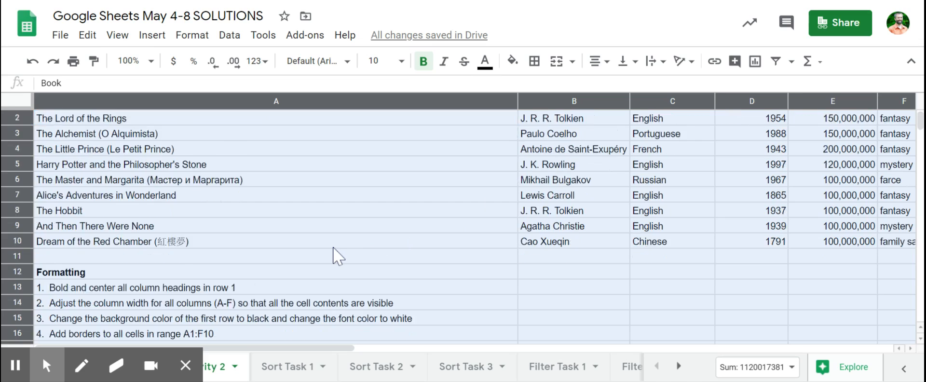
{"action": "scroll", "coordinate": [309, 212], "scroll_direction": "down", "scroll_amount": 1}
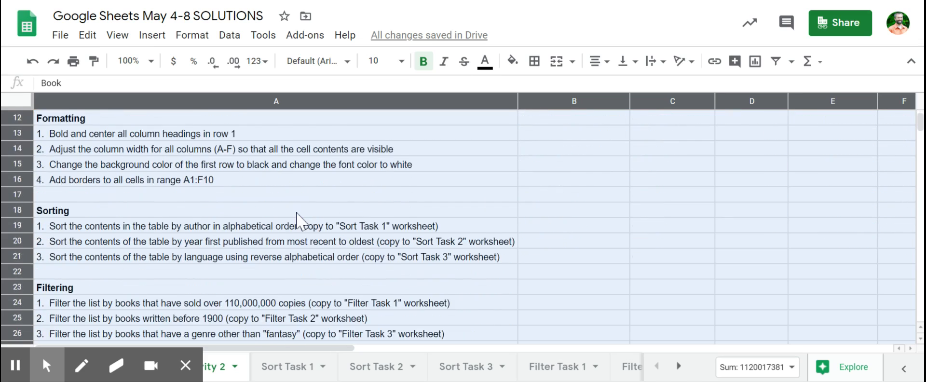
{"action": "scroll", "coordinate": [301, 219], "scroll_direction": "up", "scroll_amount": 5}
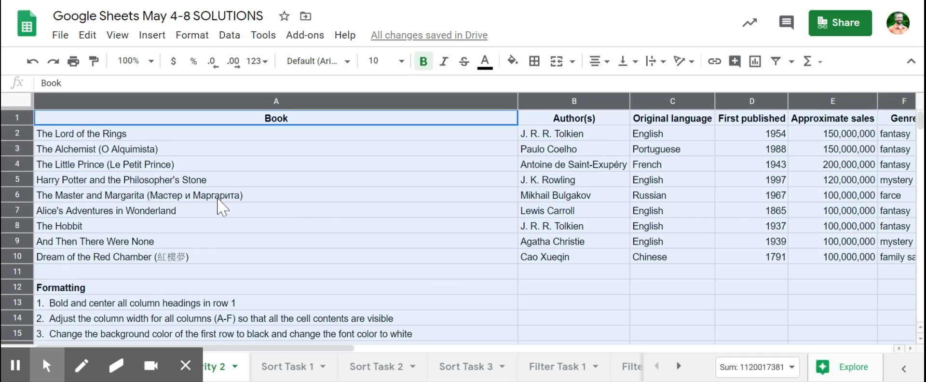
{"action": "left_click", "coordinate": [417, 179]}
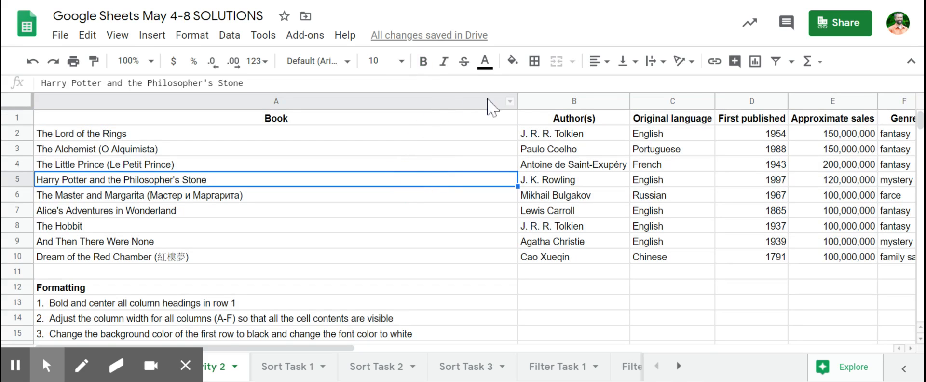
{"action": "left_click_drag", "start_coordinate": [517, 101], "coordinate": [253, 126]}
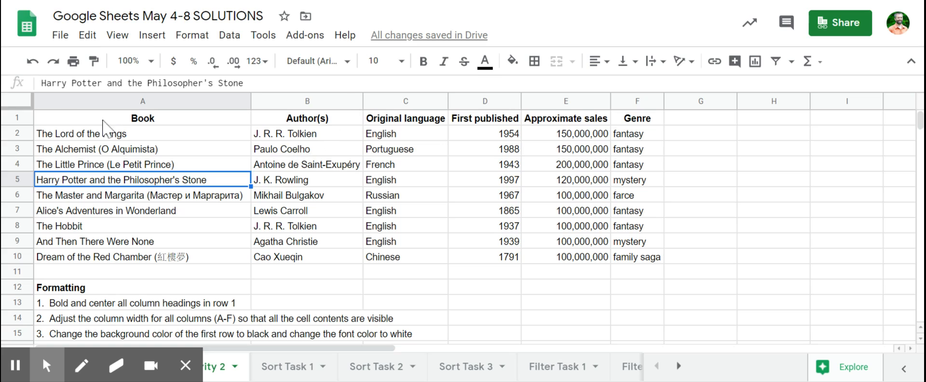
{"action": "left_click", "coordinate": [17, 102]}
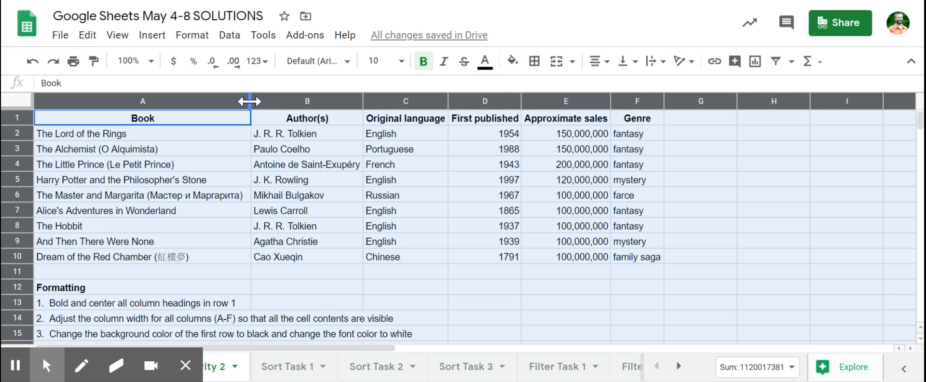
{"action": "left_click", "coordinate": [149, 118]}
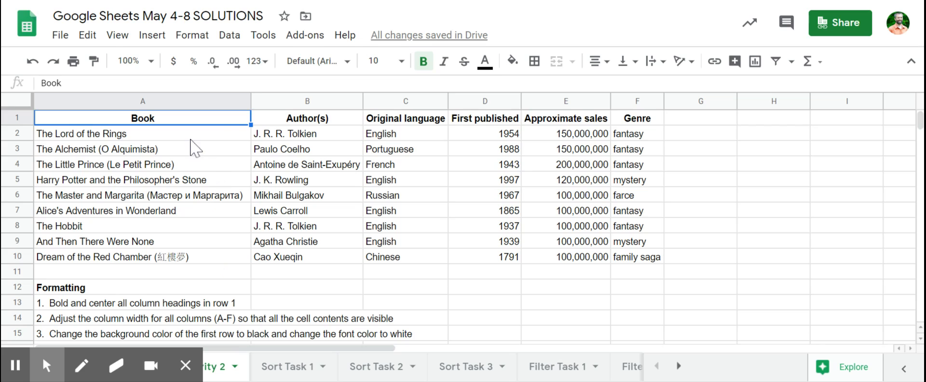
Give the heading cells A1:F1 a white font colour and a black background fill.
{"action": "left_click_drag", "start_coordinate": [169, 126], "coordinate": [627, 121]}
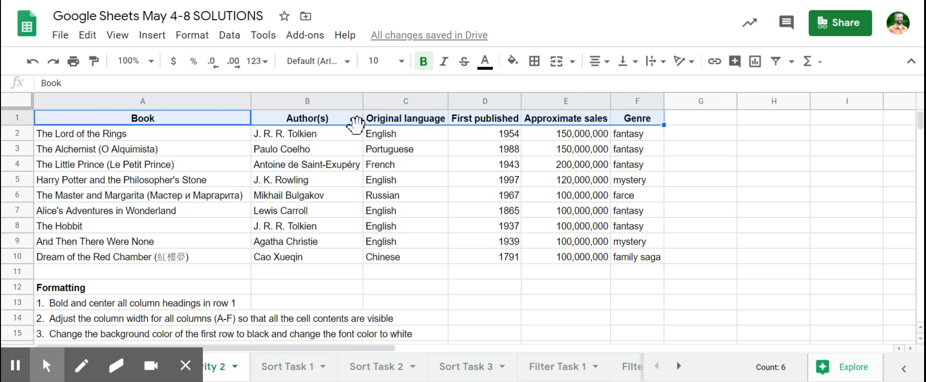
{"action": "left_click", "coordinate": [485, 62]}
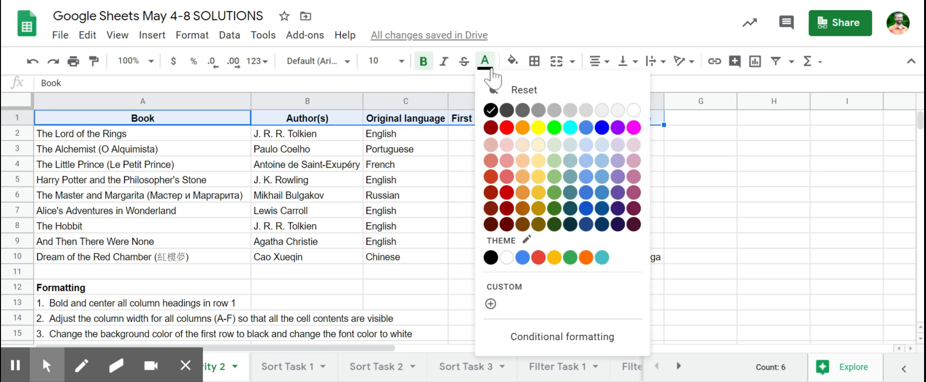
{"action": "left_click", "coordinate": [633, 110]}
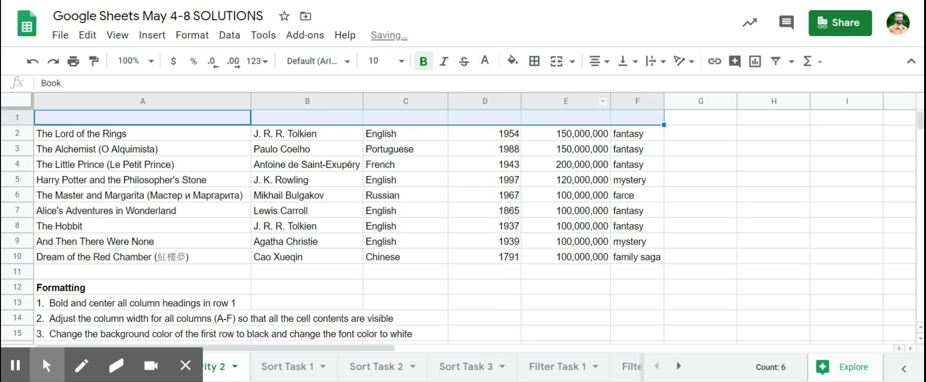
{"action": "left_click", "coordinate": [512, 60]}
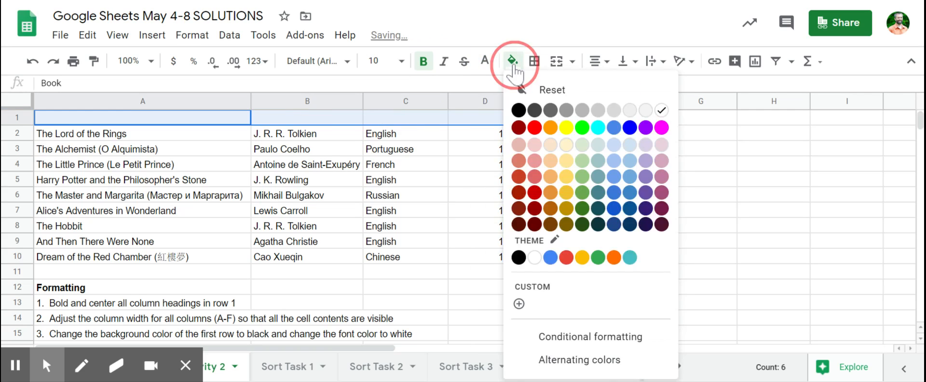
{"action": "left_click", "coordinate": [519, 111]}
{"action": "left_click", "coordinate": [241, 182]}
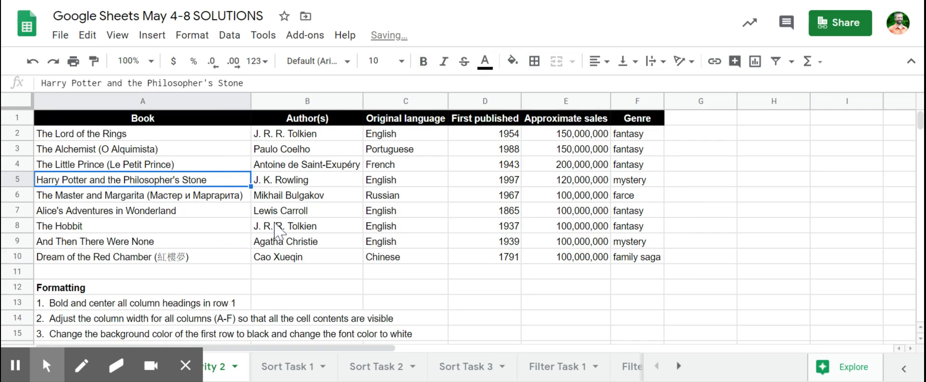
Add borders around and between all cells in the range A1:F10.
{"action": "scroll", "coordinate": [292, 244], "scroll_direction": "down", "scroll_amount": 1}
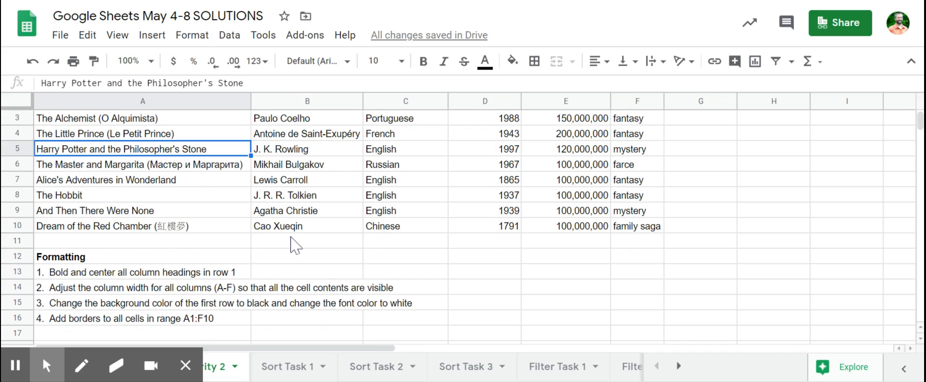
{"action": "scroll", "coordinate": [292, 243], "scroll_direction": "up", "scroll_amount": 1}
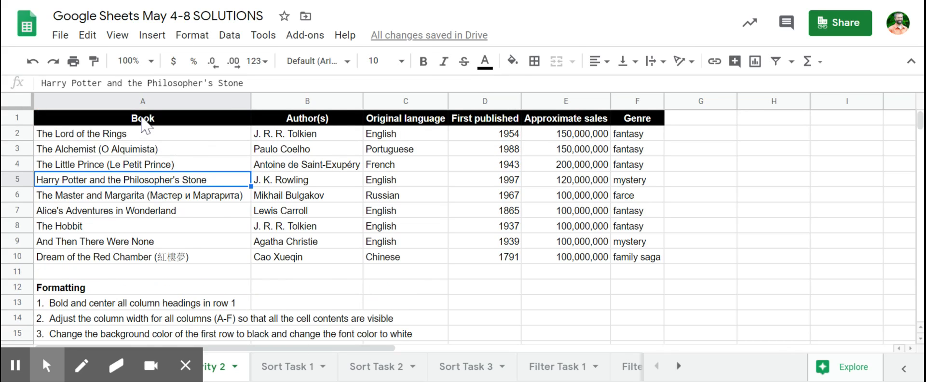
{"action": "left_click_drag", "start_coordinate": [142, 125], "coordinate": [632, 265]}
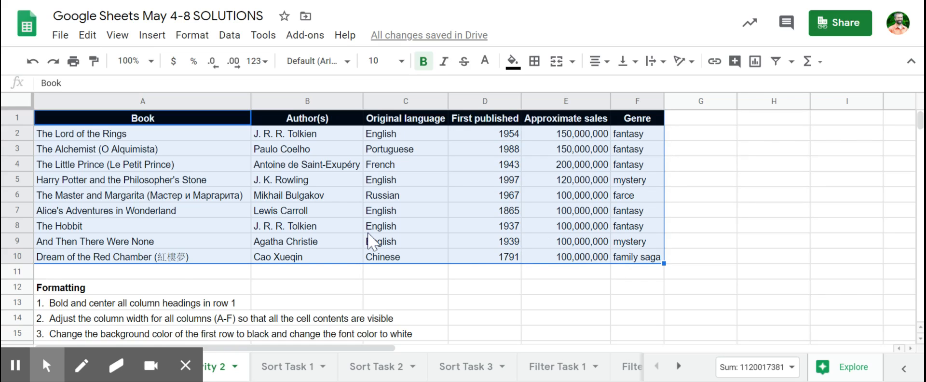
{"action": "scroll", "coordinate": [371, 241], "scroll_direction": "down", "scroll_amount": 1}
{"action": "scroll", "coordinate": [371, 241], "scroll_direction": "up", "scroll_amount": 1}
{"action": "left_click", "coordinate": [534, 61]}
{"action": "left_click", "coordinate": [540, 89]}
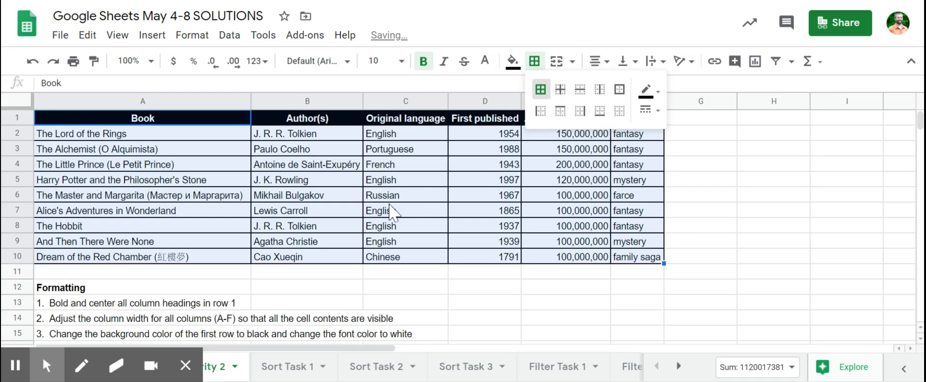
{"action": "left_click", "coordinate": [239, 184]}
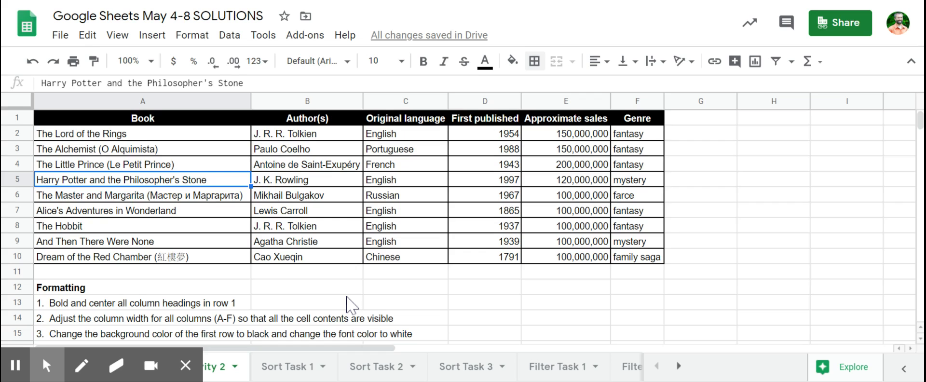
Read through the formatting and sorting task instructions listed below the book table.
{"action": "scroll", "coordinate": [352, 304], "scroll_direction": "down", "scroll_amount": 1}
{"action": "scroll", "coordinate": [352, 304], "scroll_direction": "down", "scroll_amount": 2}
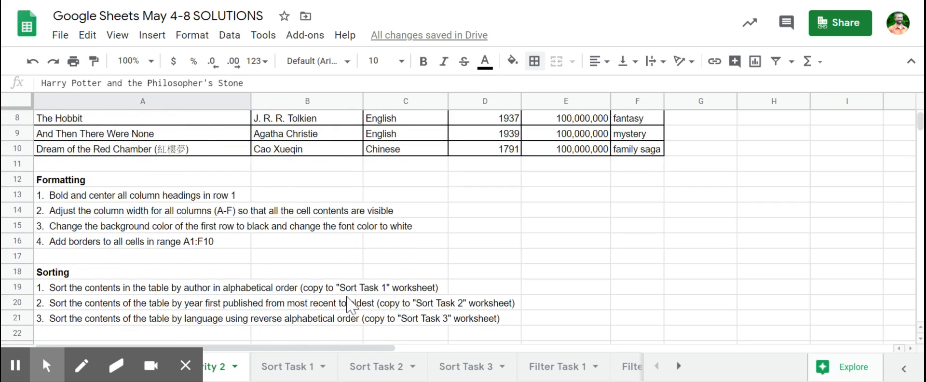
{"action": "scroll", "coordinate": [352, 305], "scroll_direction": "down", "scroll_amount": 1}
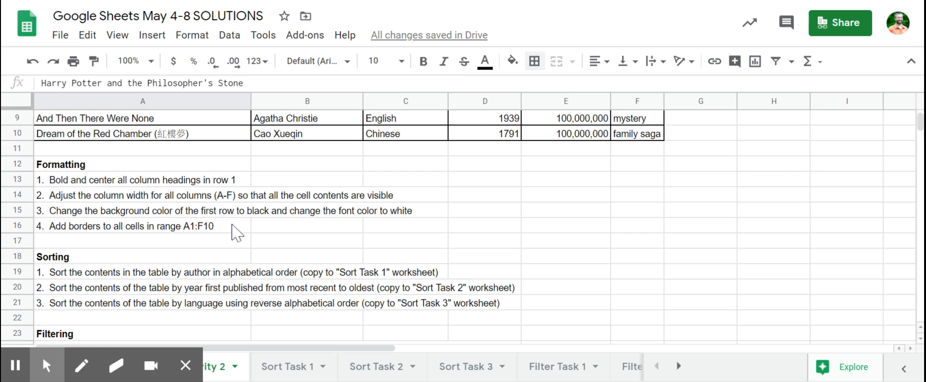
{"action": "scroll", "coordinate": [236, 233], "scroll_direction": "up", "scroll_amount": 3}
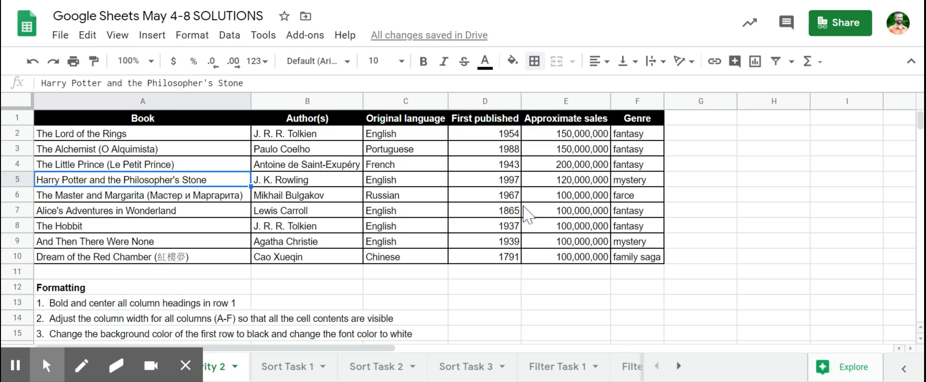
{"action": "left_click", "coordinate": [567, 167]}
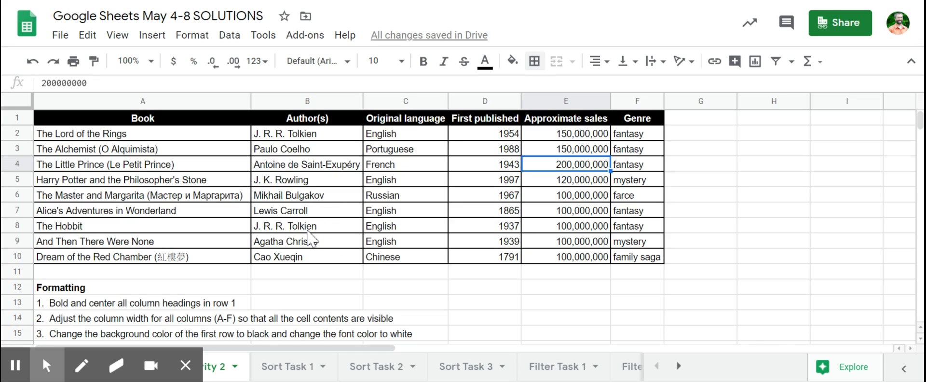
{"action": "scroll", "coordinate": [308, 234], "scroll_direction": "down", "scroll_amount": 5}
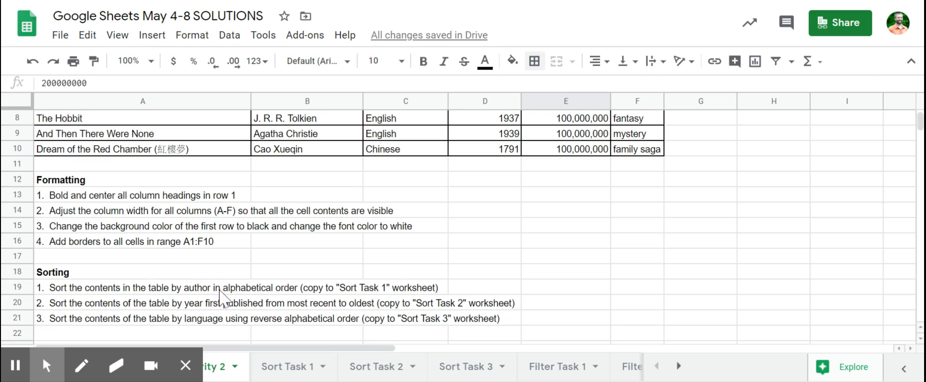
{"action": "scroll", "coordinate": [243, 237], "scroll_direction": "up", "scroll_amount": 3}
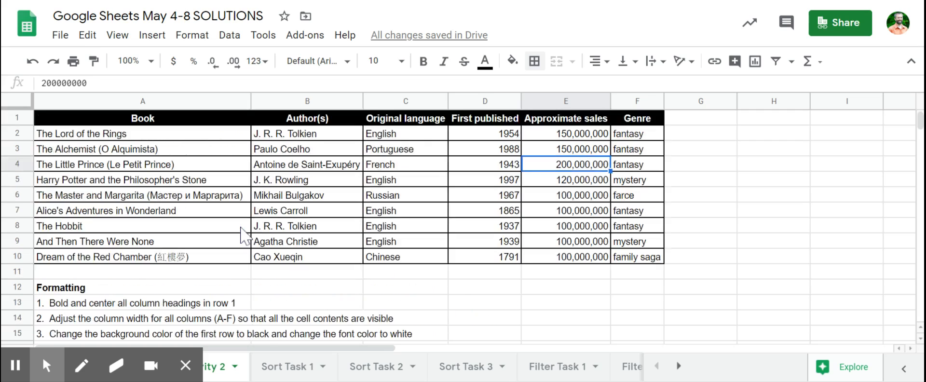
Sort the range A1:F10 by Author(s) from A to Z, treating the first row as a header row.
{"action": "left_click_drag", "start_coordinate": [138, 121], "coordinate": [637, 259]}
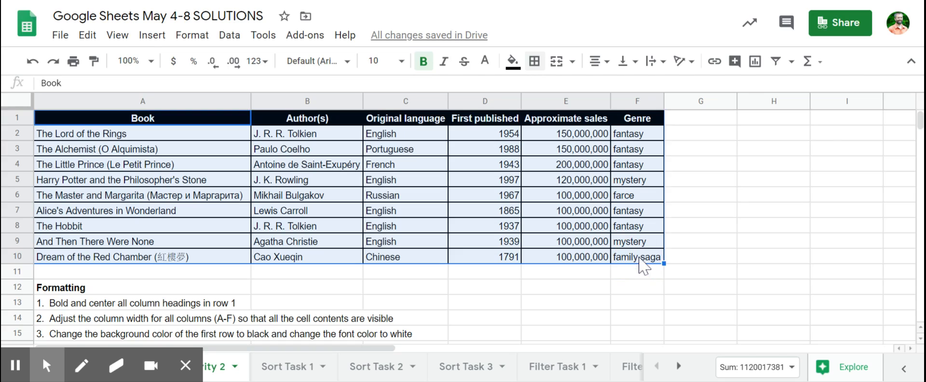
{"action": "left_click", "coordinate": [230, 35]}
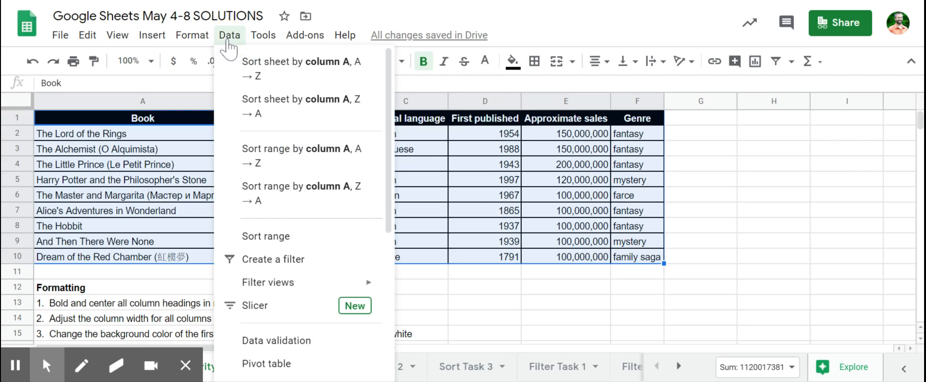
{"action": "left_click", "coordinate": [266, 235]}
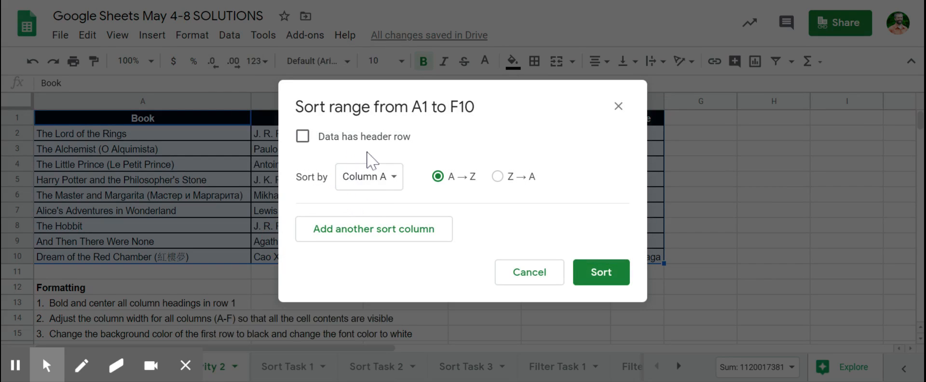
{"action": "left_click", "coordinate": [331, 139]}
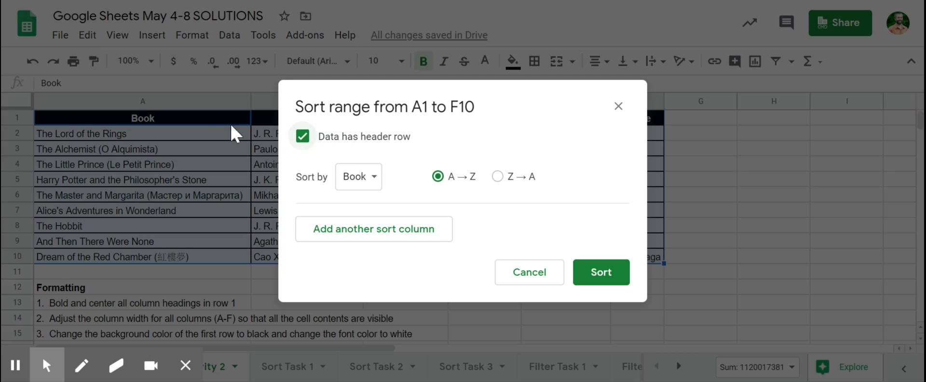
{"action": "left_click", "coordinate": [357, 178]}
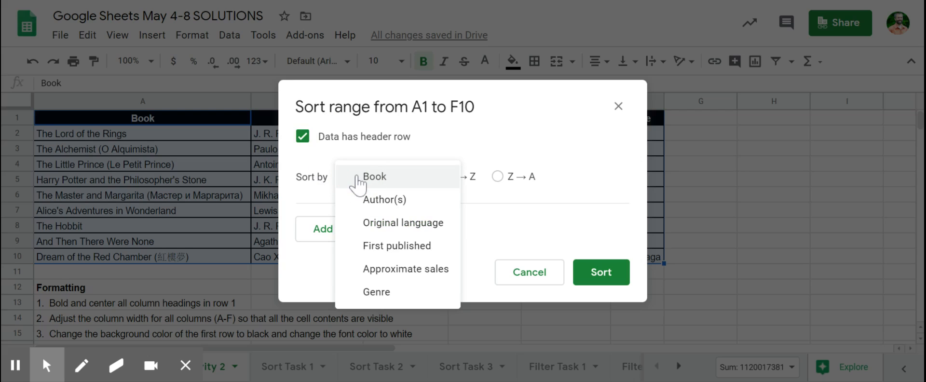
{"action": "left_click", "coordinate": [379, 200]}
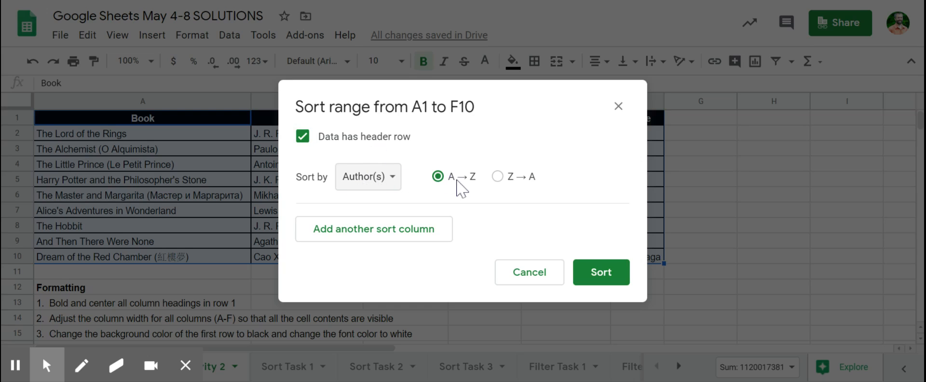
{"action": "left_click", "coordinate": [610, 274]}
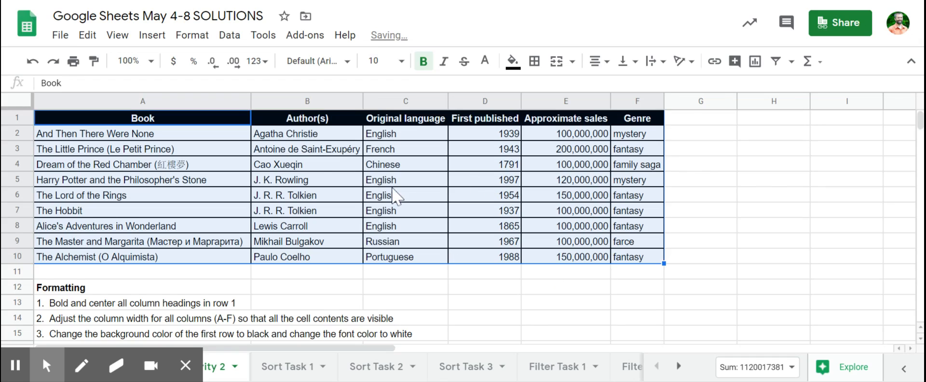
Copy the author-sorted table A1:F10 and paste it at cell A1 of the Sort Task 1 worksheet.
{"action": "left_click", "coordinate": [300, 136]}
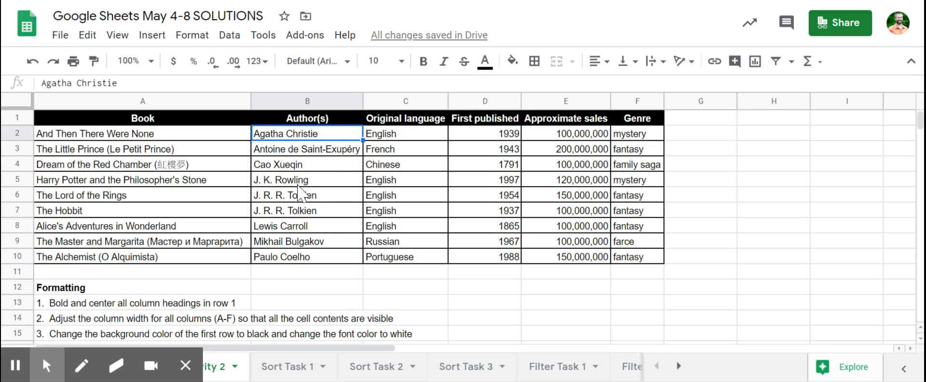
{"action": "scroll", "coordinate": [326, 212], "scroll_direction": "down", "scroll_amount": 2}
{"action": "scroll", "coordinate": [326, 212], "scroll_direction": "up", "scroll_amount": 2}
{"action": "scroll", "coordinate": [325, 212], "scroll_direction": "down", "scroll_amount": 6}
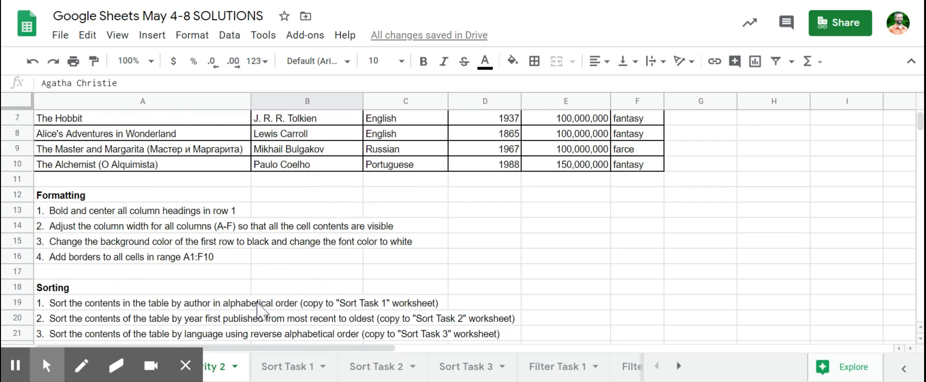
{"action": "scroll", "coordinate": [320, 278], "scroll_direction": "up", "scroll_amount": 3}
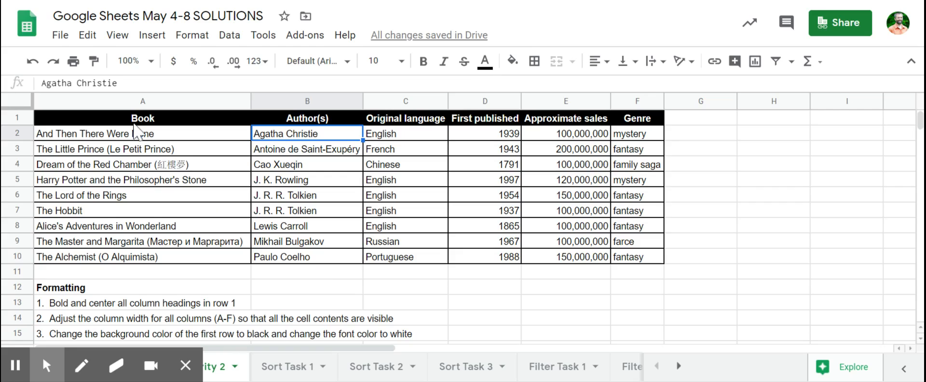
{"action": "left_click_drag", "start_coordinate": [137, 120], "coordinate": [651, 260]}
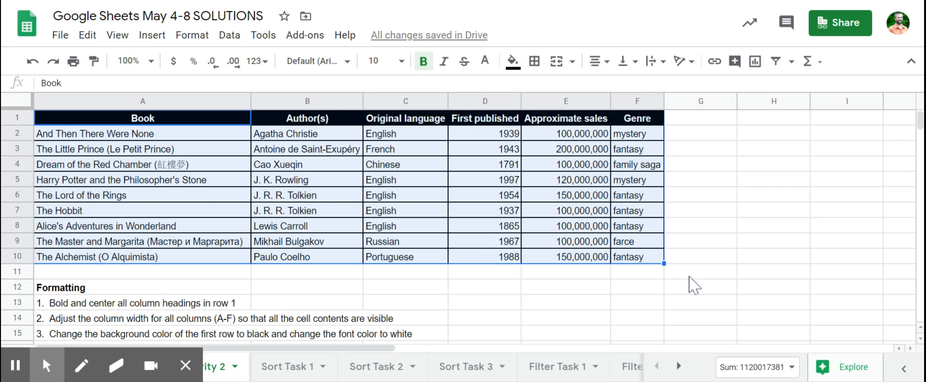
{"action": "key", "text": "ctrl+c"}
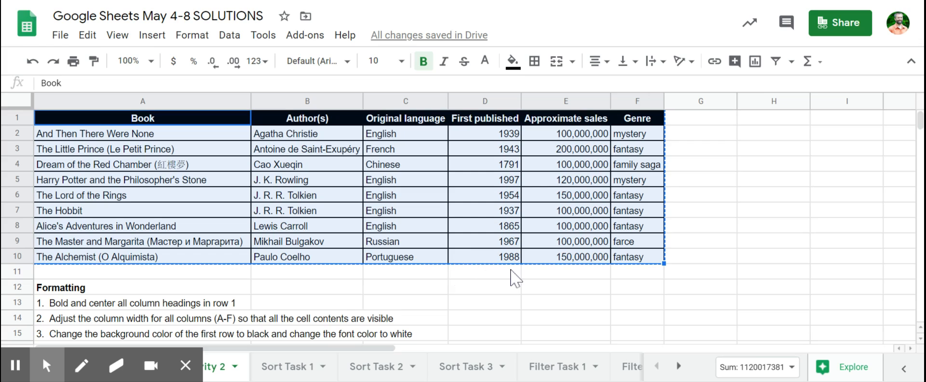
{"action": "left_click", "coordinate": [291, 369]}
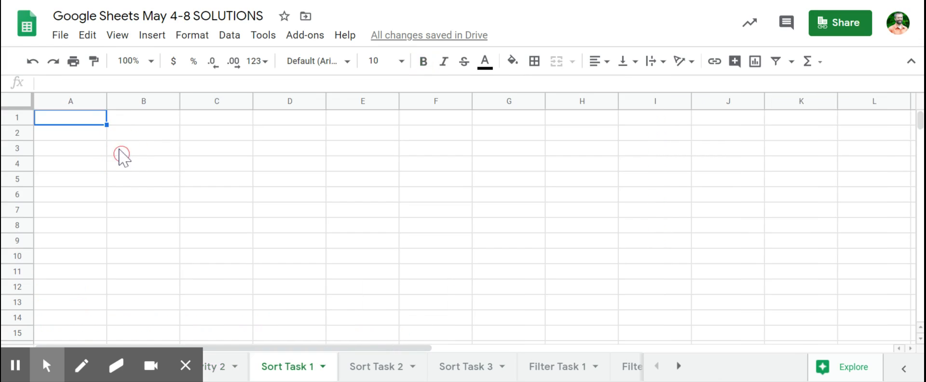
{"action": "key", "text": "ctrl+v"}
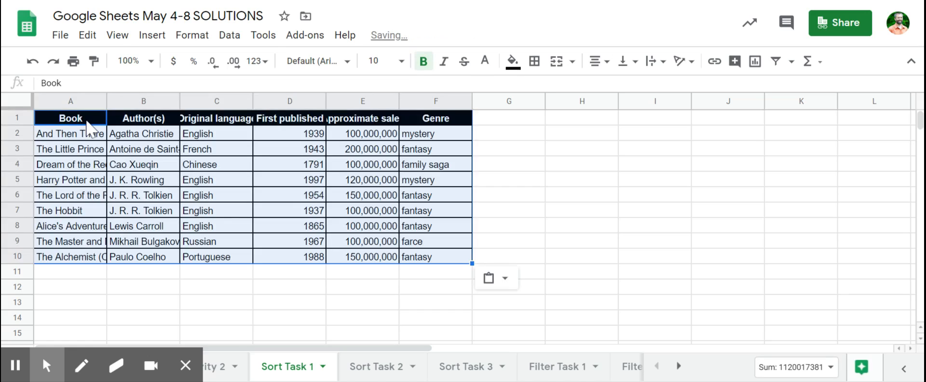
Auto-fit all column widths on the Sort Task 1 worksheet to their contents.
{"action": "left_click", "coordinate": [19, 101]}
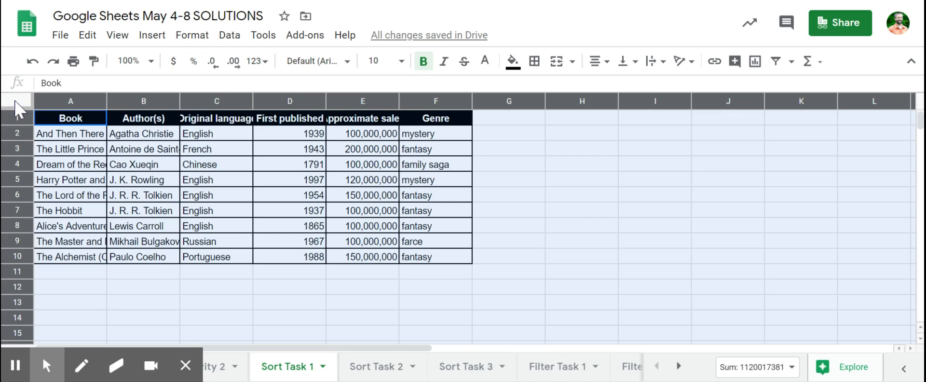
{"action": "double_click", "coordinate": [105, 99]}
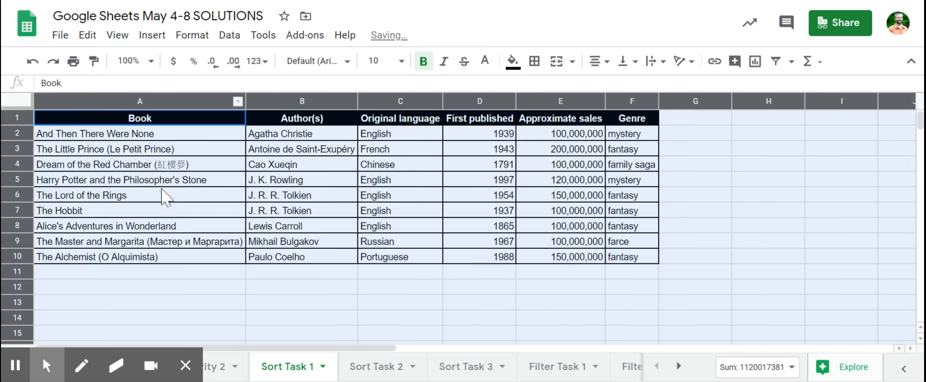
{"action": "left_click", "coordinate": [182, 227]}
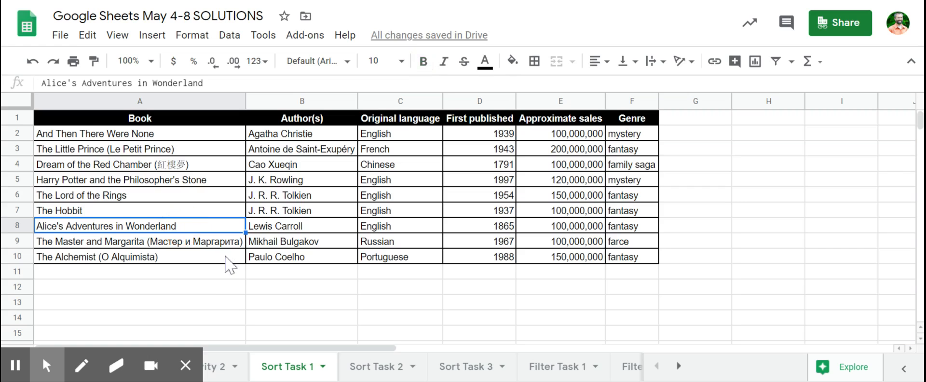
On the activity worksheet, sort the range A1:F10 by First published from Z to A, treating the first row as a header row.
{"action": "left_click", "coordinate": [222, 371]}
{"action": "scroll", "coordinate": [189, 264], "scroll_direction": "down", "scroll_amount": 2}
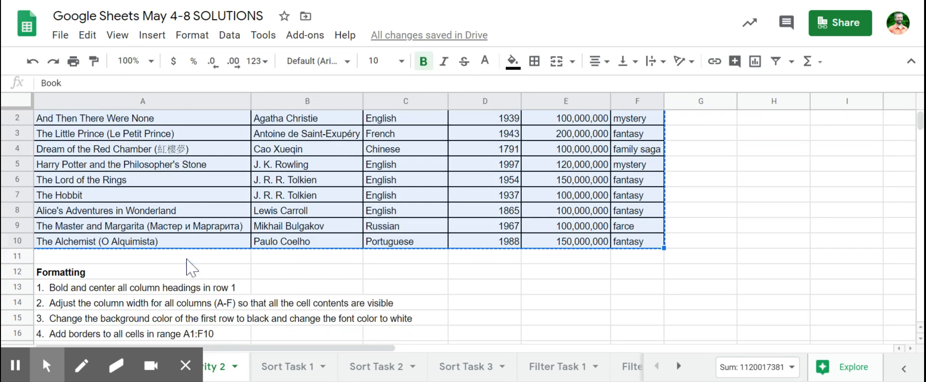
{"action": "scroll", "coordinate": [189, 264], "scroll_direction": "down", "scroll_amount": 2}
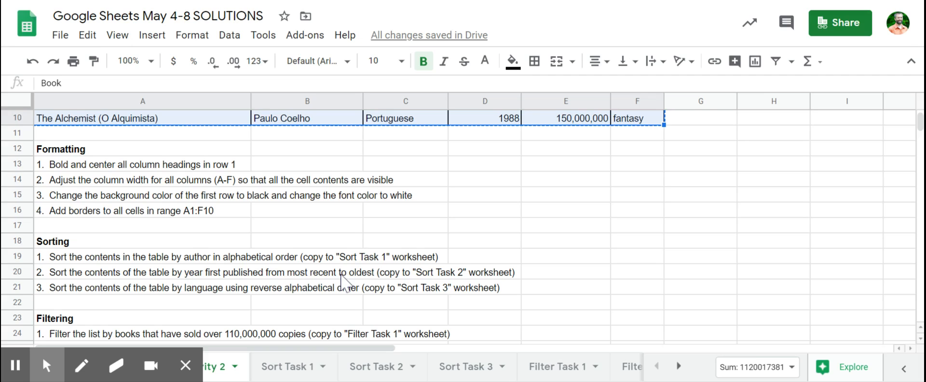
{"action": "scroll", "coordinate": [268, 245], "scroll_direction": "up", "scroll_amount": 5}
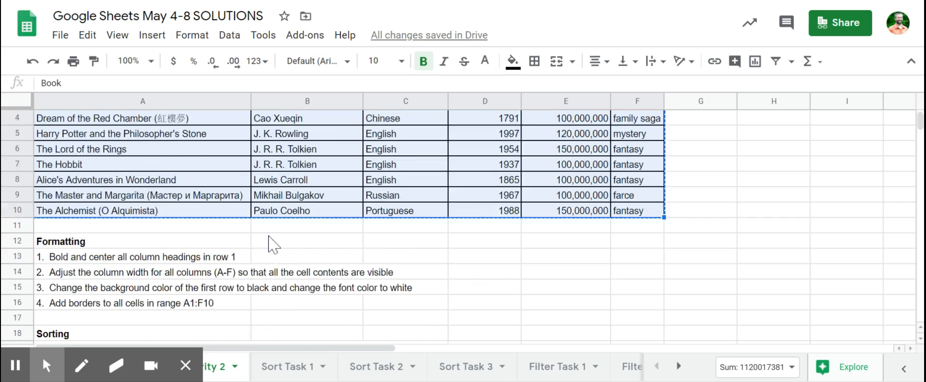
{"action": "left_click_drag", "start_coordinate": [214, 119], "coordinate": [625, 260]}
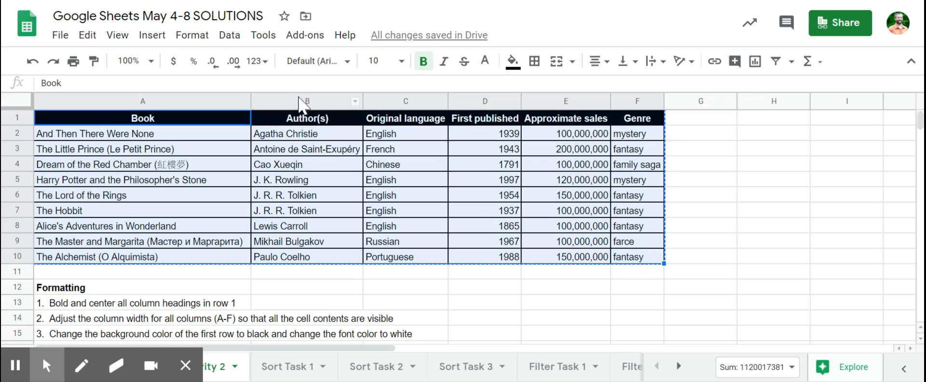
{"action": "left_click", "coordinate": [229, 36]}
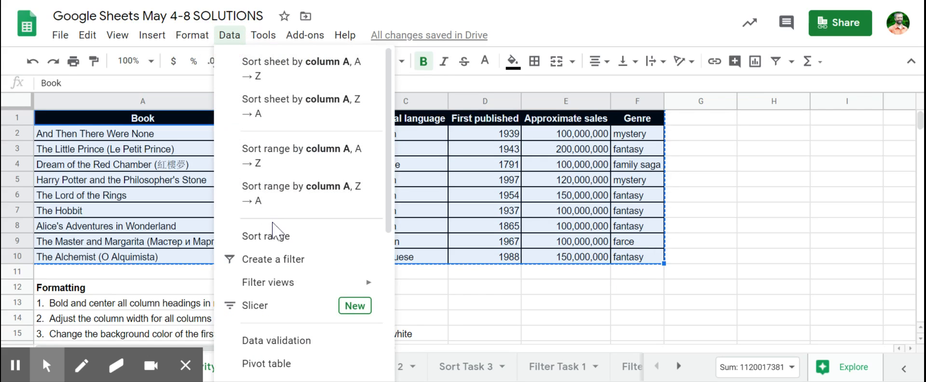
{"action": "left_click", "coordinate": [277, 237]}
{"action": "left_click", "coordinate": [315, 136]}
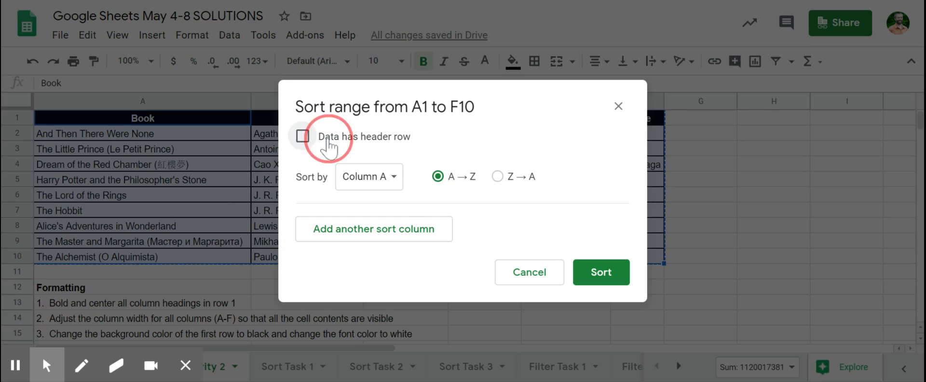
{"action": "left_click", "coordinate": [369, 179]}
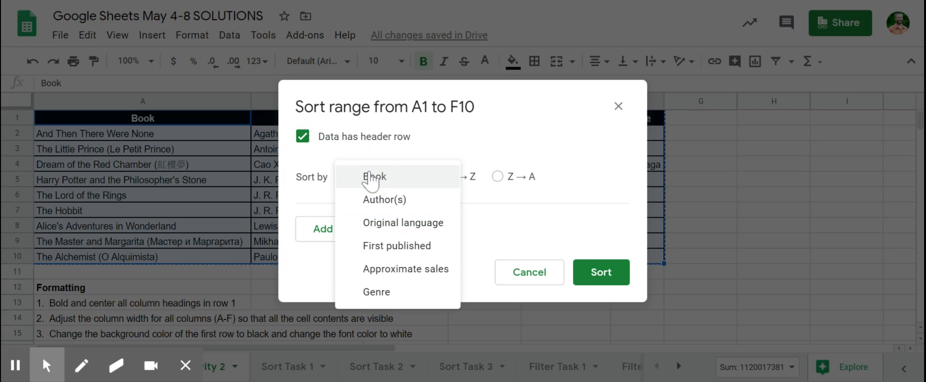
{"action": "left_click", "coordinate": [397, 246]}
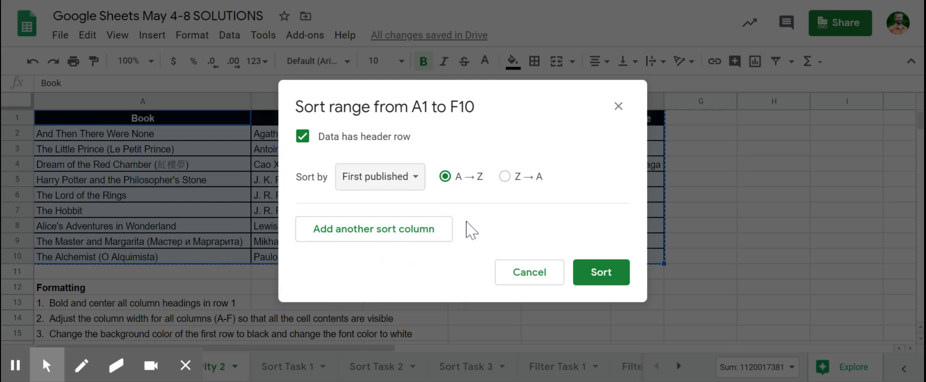
{"action": "left_click", "coordinate": [506, 179]}
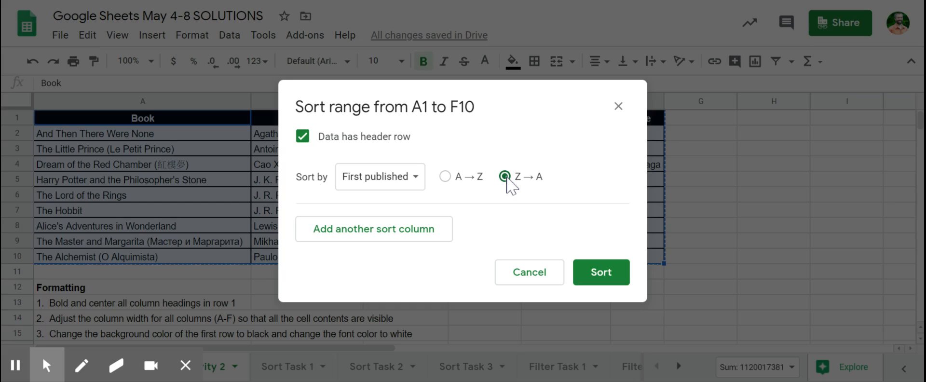
{"action": "left_click", "coordinate": [598, 274]}
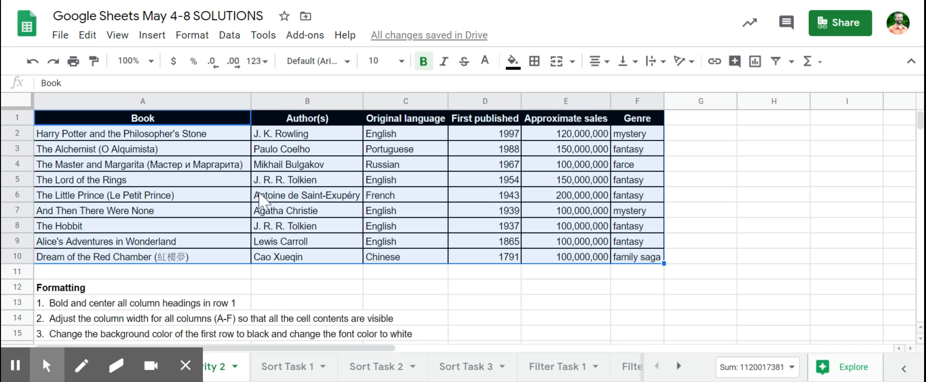
{"action": "left_click", "coordinate": [497, 137]}
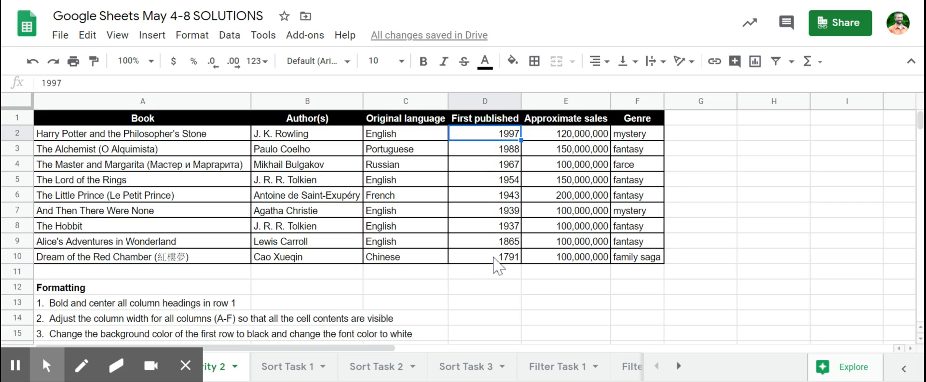
Copy the year-sorted table A1:F10 and paste it at cell A1 of the Sort Task 2 worksheet.
{"action": "scroll", "coordinate": [423, 233], "scroll_direction": "down", "scroll_amount": 3}
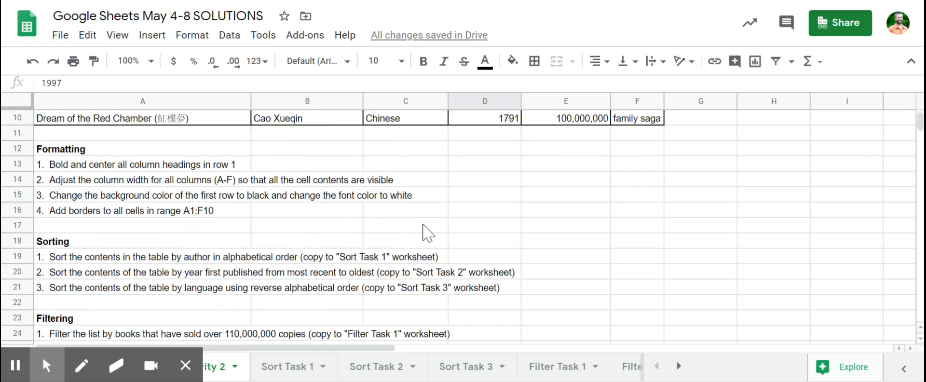
{"action": "scroll", "coordinate": [480, 236], "scroll_direction": "up", "scroll_amount": 4}
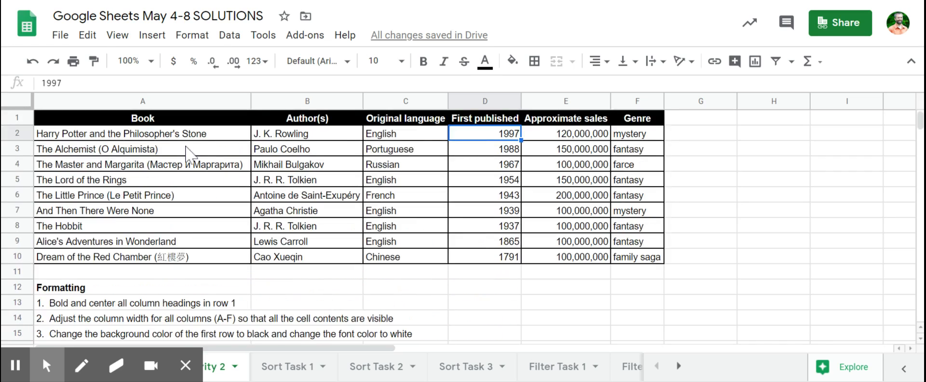
{"action": "left_click", "coordinate": [199, 122]}
{"action": "left_click_drag", "start_coordinate": [571, 242], "coordinate": [656, 257]}
{"action": "key", "text": "ctrl+c"}
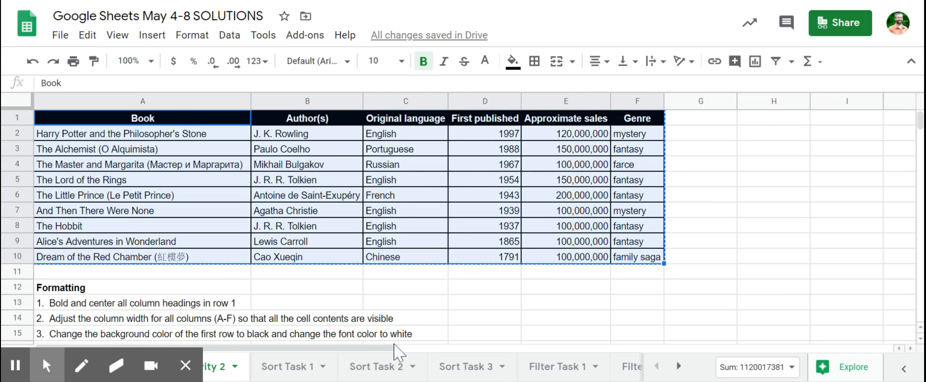
{"action": "left_click", "coordinate": [381, 366]}
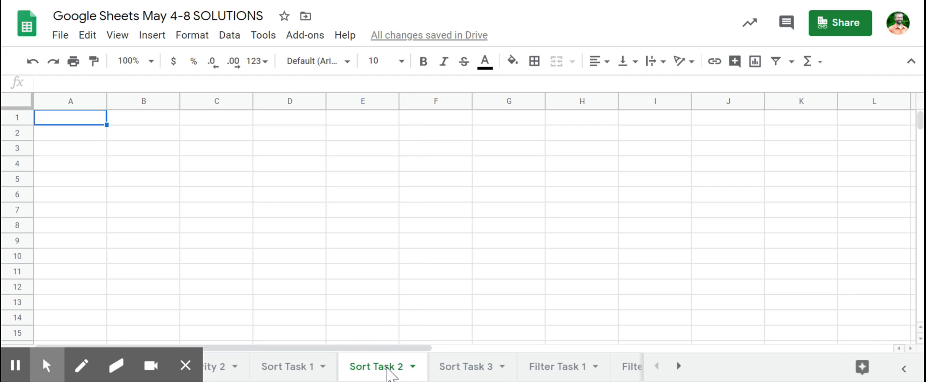
{"action": "key", "text": "ctrl+v"}
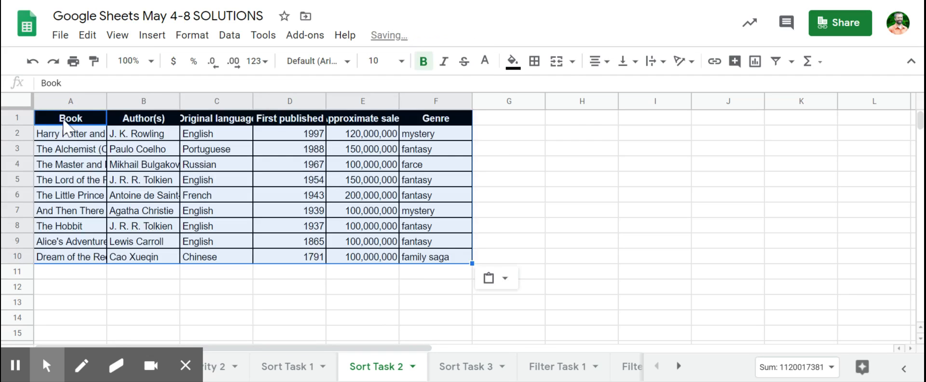
Auto-fit all column widths on the Sort Task 2 worksheet to their contents.
{"action": "left_click", "coordinate": [24, 104]}
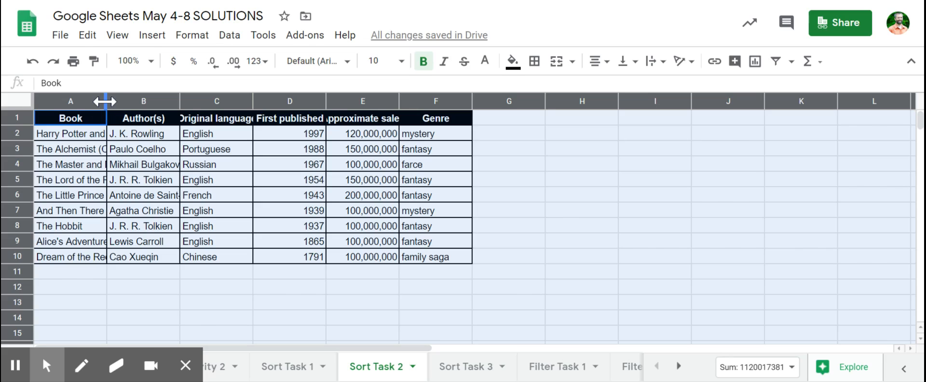
{"action": "double_click", "coordinate": [106, 102]}
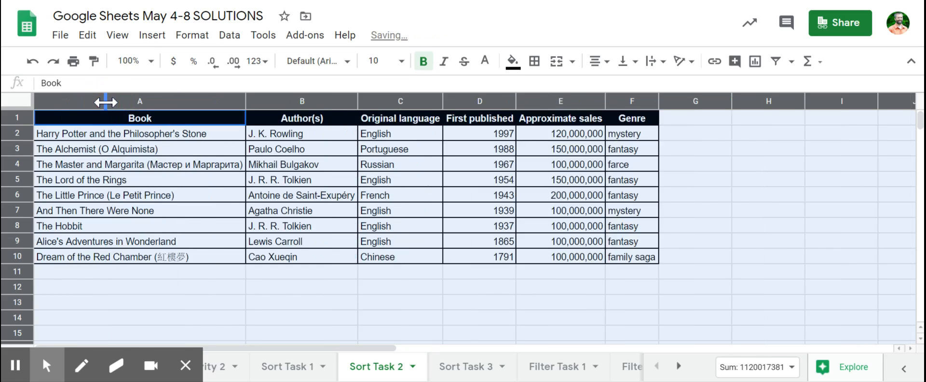
{"action": "left_click", "coordinate": [161, 215]}
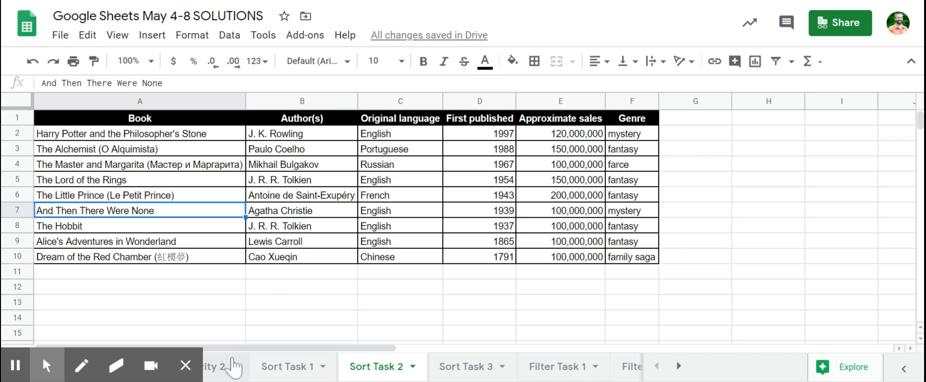
Back on the activity worksheet, sort A1:F10 by Original language from Z to A, treating the first row as a header row.
{"action": "left_click", "coordinate": [218, 368]}
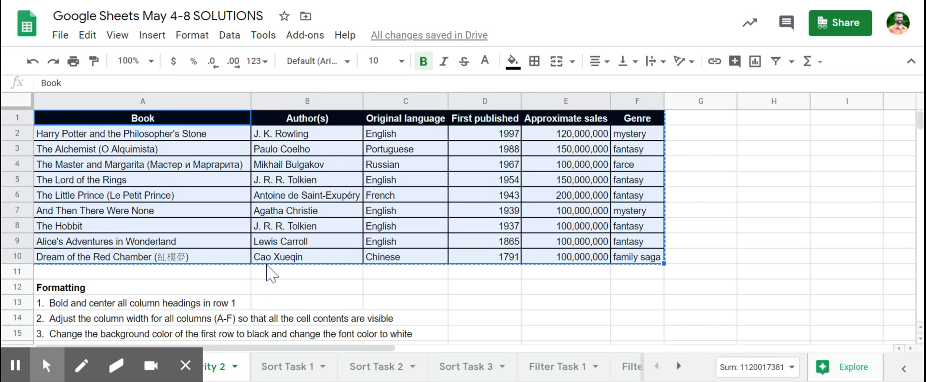
{"action": "scroll", "coordinate": [268, 273], "scroll_direction": "down", "scroll_amount": 5}
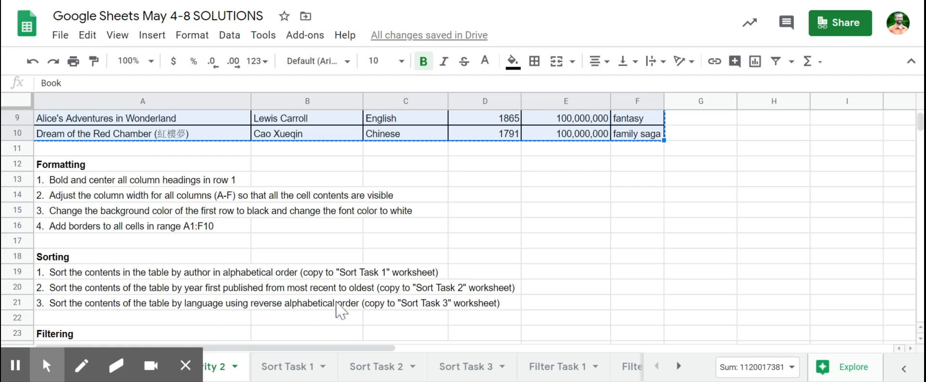
{"action": "scroll", "coordinate": [336, 244], "scroll_direction": "up", "scroll_amount": 5}
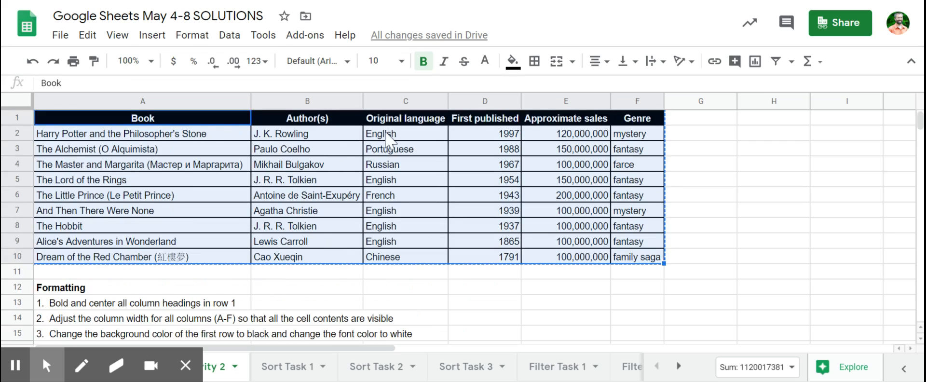
{"action": "left_click", "coordinate": [210, 166]}
{"action": "left_click_drag", "start_coordinate": [178, 119], "coordinate": [646, 255]}
{"action": "left_click", "coordinate": [230, 35]}
{"action": "left_click", "coordinate": [269, 236]}
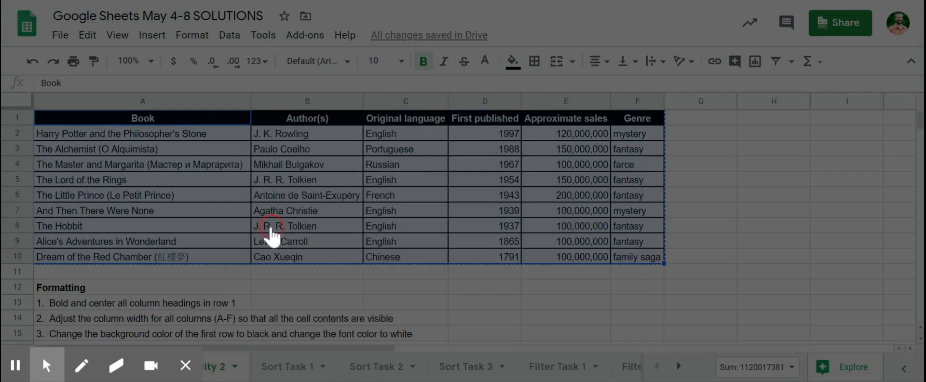
{"action": "left_click", "coordinate": [351, 140]}
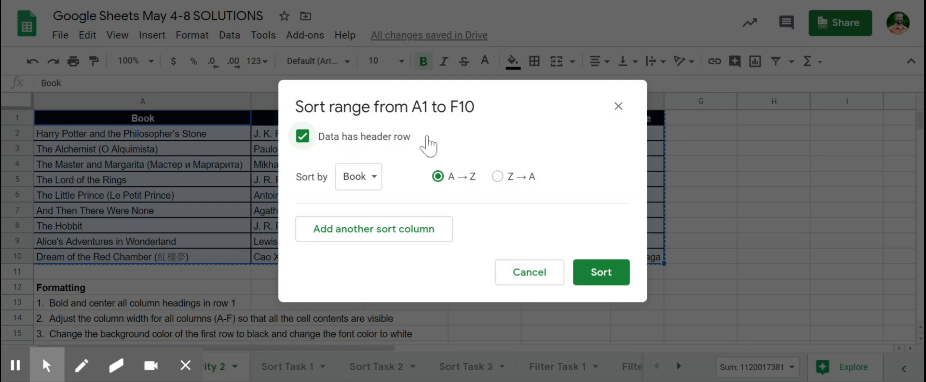
{"action": "left_click", "coordinate": [371, 181]}
{"action": "left_click", "coordinate": [384, 200]}
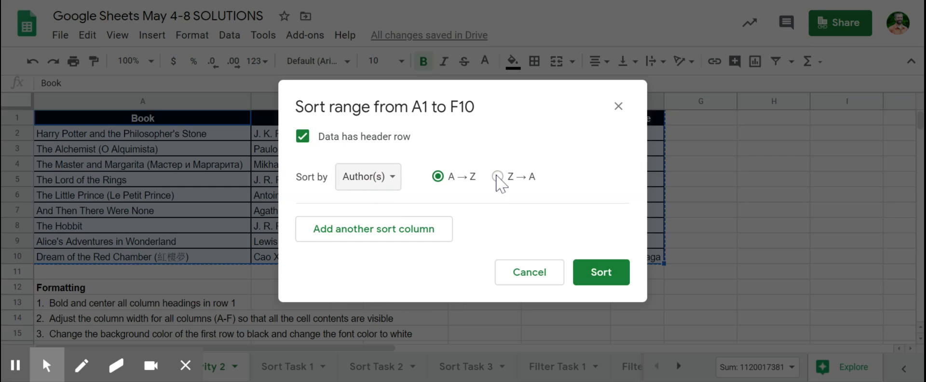
{"action": "left_click", "coordinate": [384, 179]}
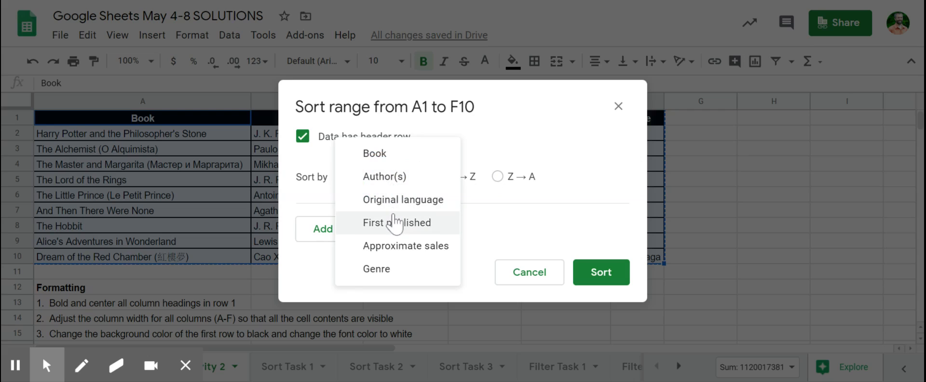
{"action": "left_click", "coordinate": [385, 199]}
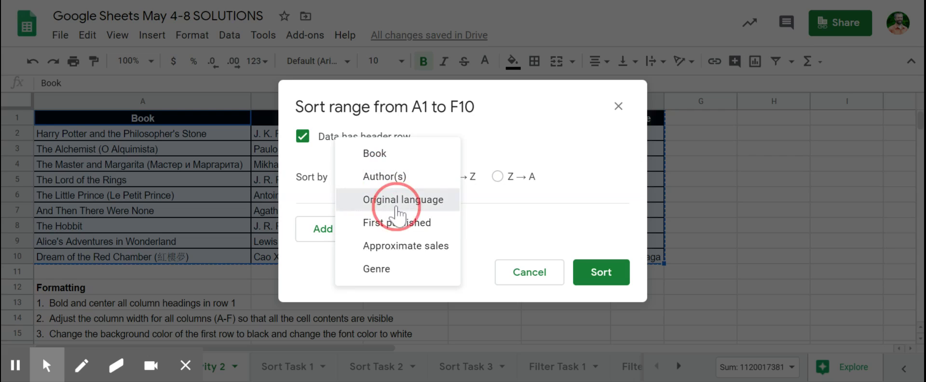
{"action": "left_click", "coordinate": [515, 178]}
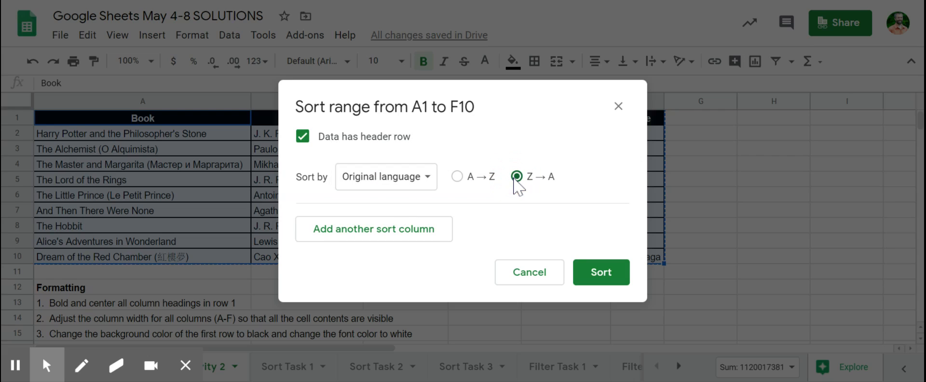
{"action": "left_click", "coordinate": [598, 274]}
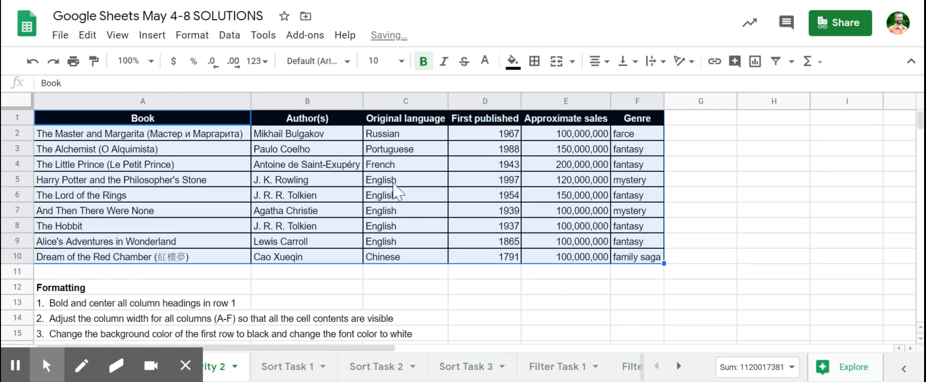
Copy the language-sorted table A1:F10 and paste it at cell A1 of the Sort Task 3 worksheet.
{"action": "scroll", "coordinate": [393, 198], "scroll_direction": "down", "scroll_amount": 2}
{"action": "scroll", "coordinate": [393, 197], "scroll_direction": "down", "scroll_amount": 3}
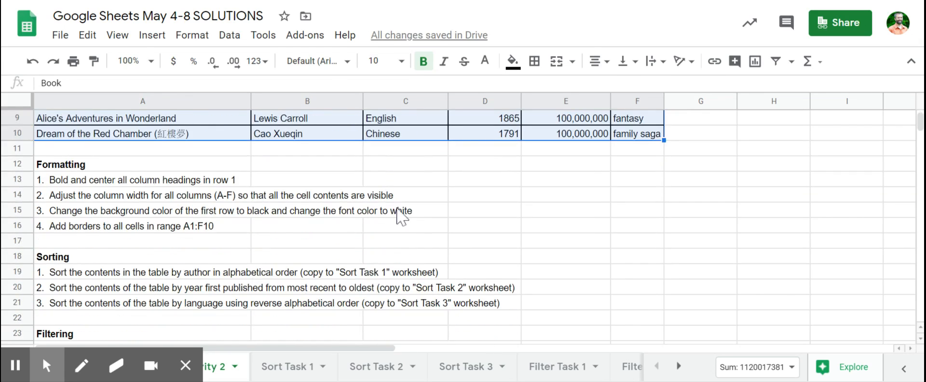
{"action": "scroll", "coordinate": [401, 217], "scroll_direction": "up", "scroll_amount": 5}
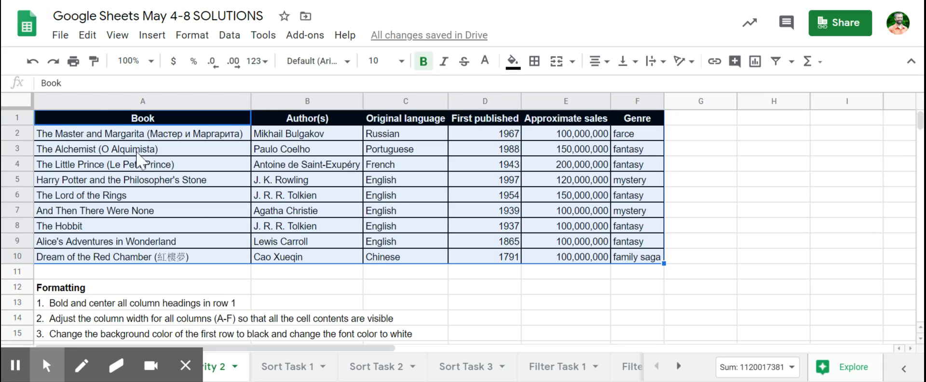
{"action": "left_click_drag", "start_coordinate": [88, 118], "coordinate": [634, 262]}
{"action": "key", "text": "ctrl+c"}
{"action": "left_click", "coordinate": [470, 367]}
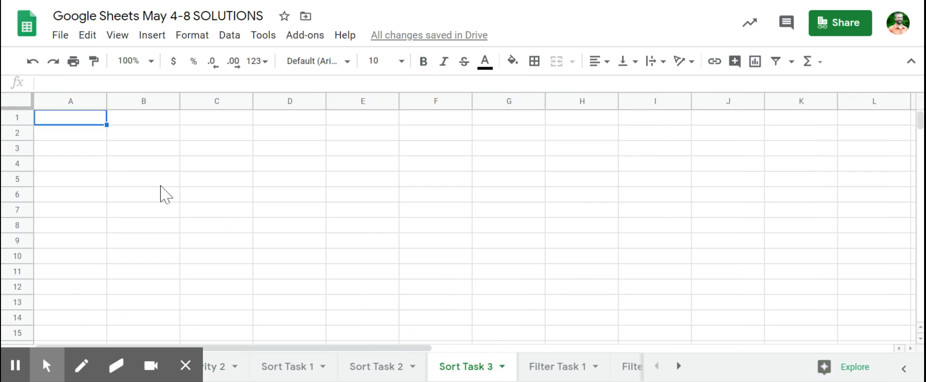
{"action": "key", "text": "ctrl+v"}
Auto-fit all column widths on the Sort Task 3 worksheet to their contents.
{"action": "left_click", "coordinate": [19, 102]}
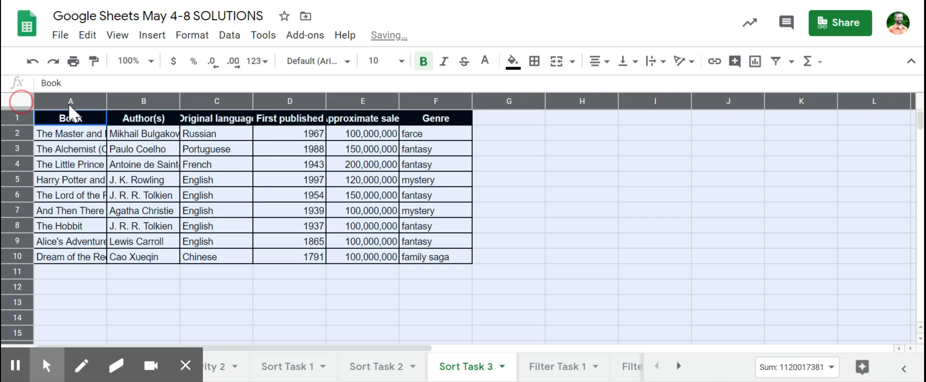
{"action": "double_click", "coordinate": [105, 102]}
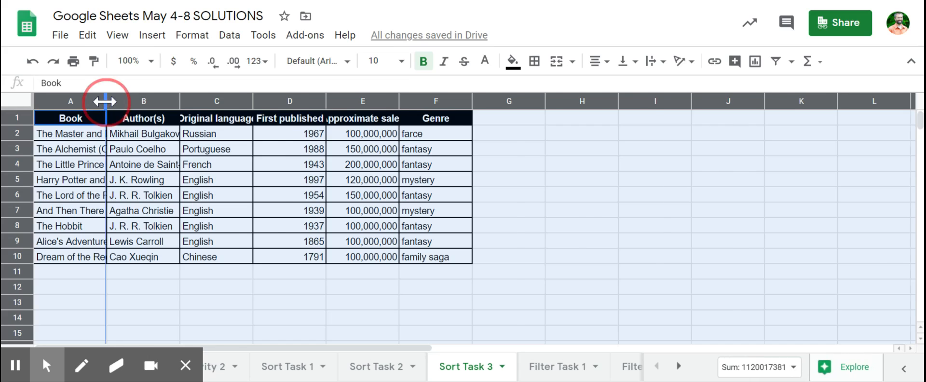
{"action": "left_click", "coordinate": [153, 118]}
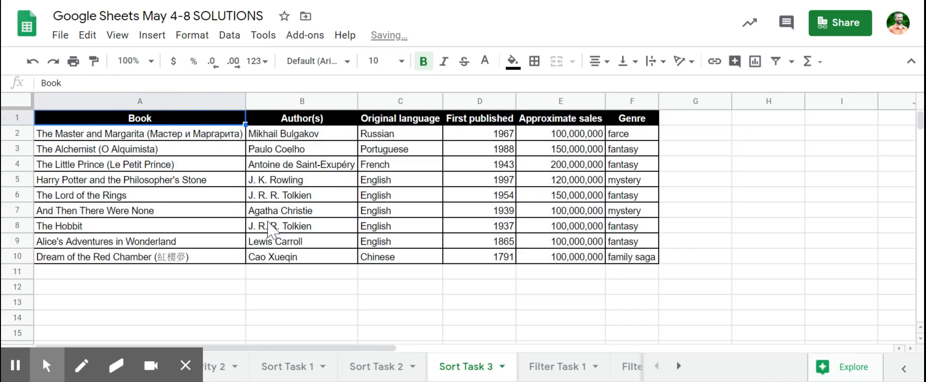
Return to the activity worksheet and read the filtering tasks listed below the book table.
{"action": "left_click", "coordinate": [222, 371]}
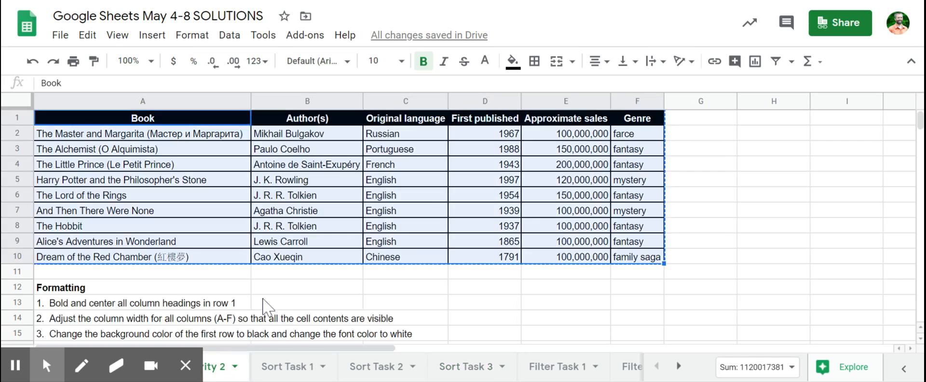
{"action": "scroll", "coordinate": [227, 319], "scroll_direction": "down", "scroll_amount": 2}
{"action": "scroll", "coordinate": [226, 309], "scroll_direction": "down", "scroll_amount": 4}
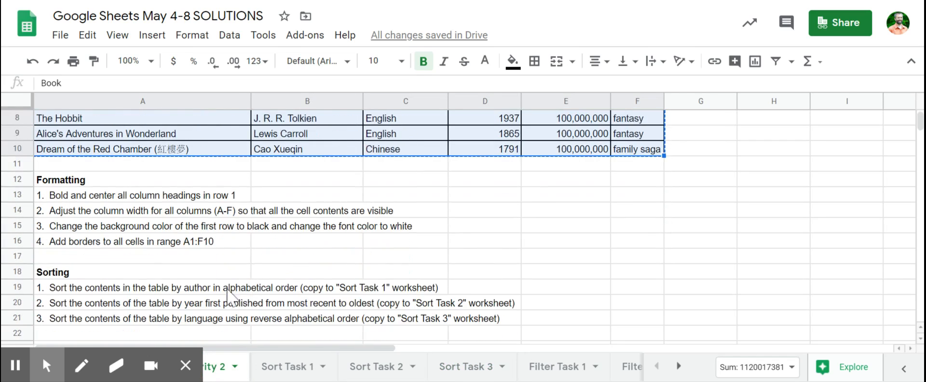
{"action": "scroll", "coordinate": [232, 279], "scroll_direction": "down", "scroll_amount": 1}
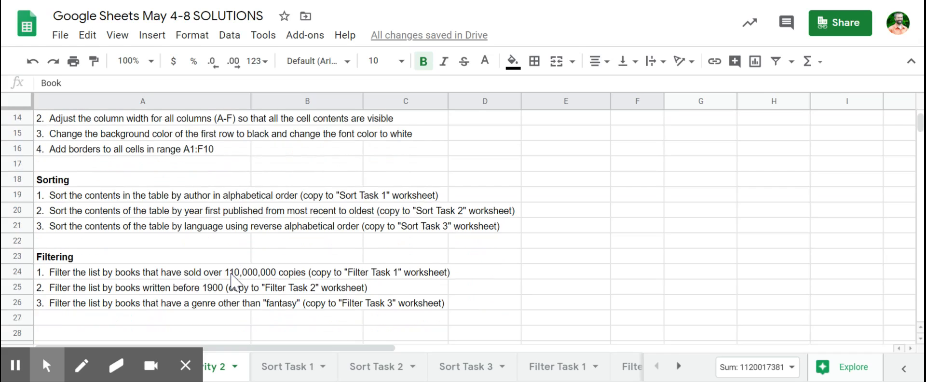
{"action": "left_click", "coordinate": [113, 261]}
{"action": "scroll", "coordinate": [164, 236], "scroll_direction": "up", "scroll_amount": 5}
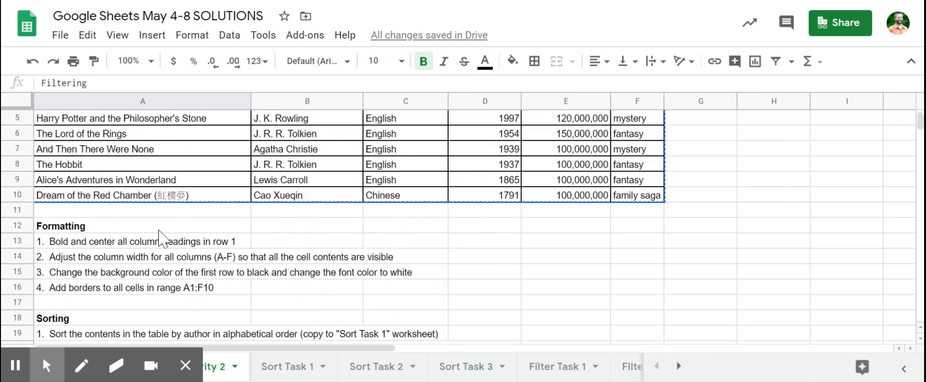
{"action": "scroll", "coordinate": [159, 236], "scroll_direction": "down", "scroll_amount": 5}
{"action": "scroll", "coordinate": [159, 236], "scroll_direction": "down", "scroll_amount": 1}
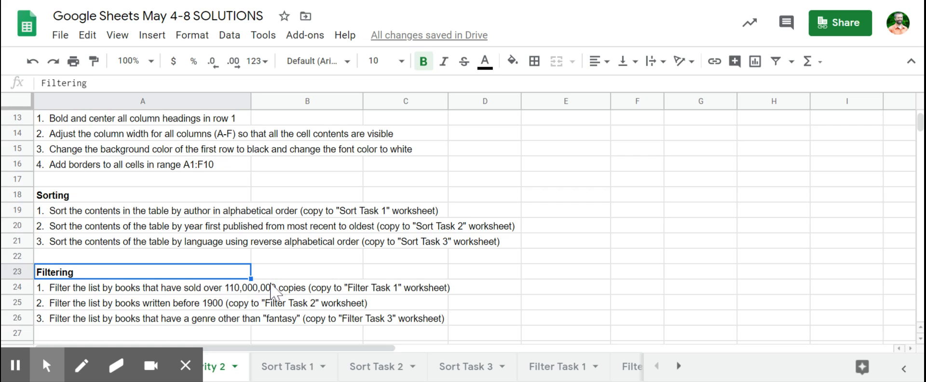
{"action": "scroll", "coordinate": [207, 250], "scroll_direction": "up", "scroll_amount": 4}
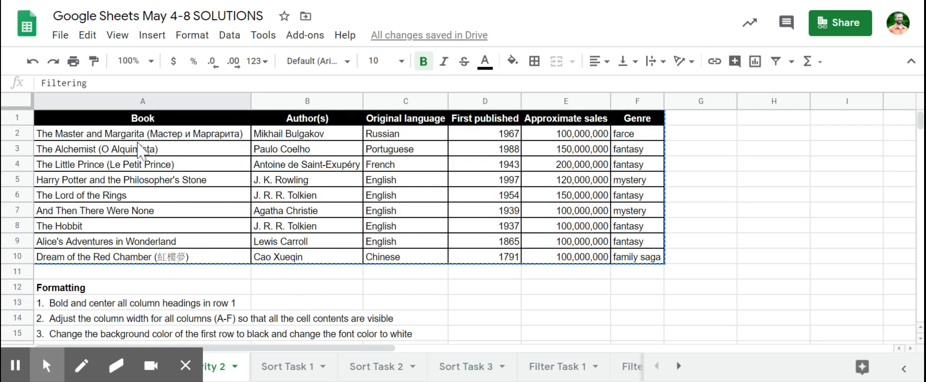
Sort A1:F10 by Approximate sales from A to Z, treating the first row as a header row.
{"action": "left_click_drag", "start_coordinate": [123, 119], "coordinate": [631, 260]}
{"action": "left_click", "coordinate": [225, 39]}
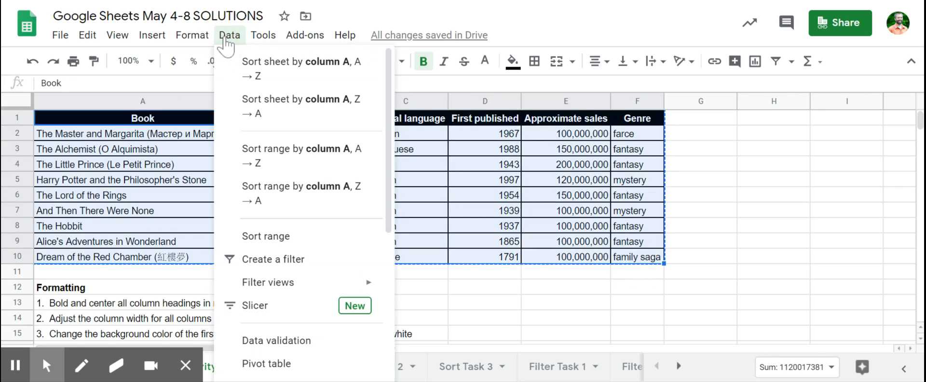
{"action": "left_click", "coordinate": [275, 236]}
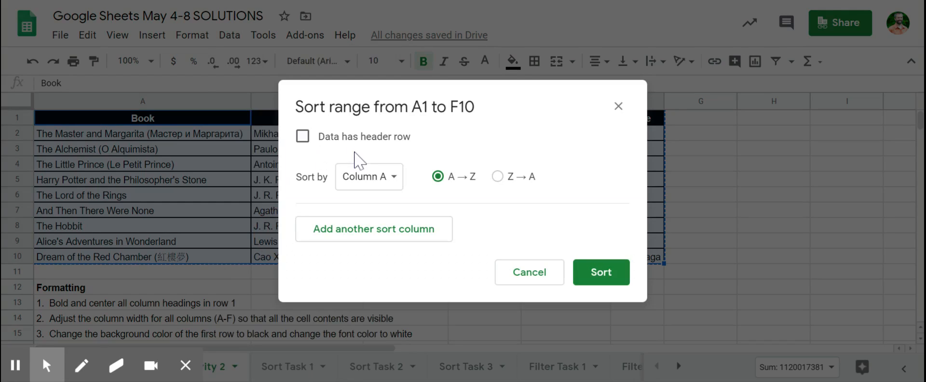
{"action": "left_click", "coordinate": [348, 137]}
{"action": "left_click", "coordinate": [372, 177]}
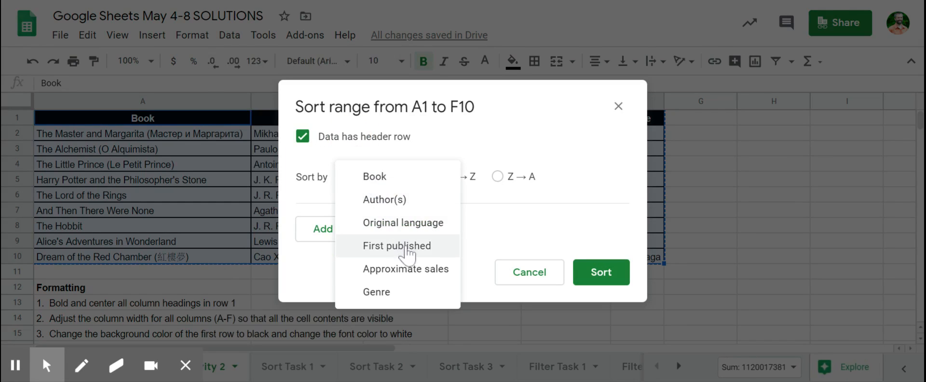
{"action": "left_click", "coordinate": [417, 270]}
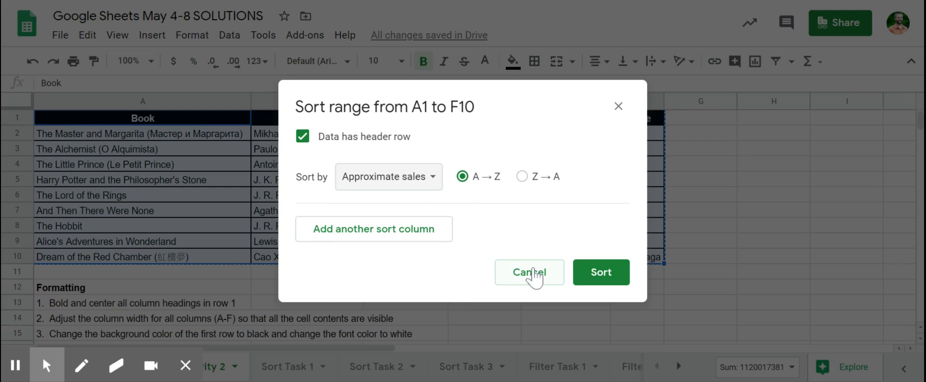
{"action": "left_click", "coordinate": [604, 277]}
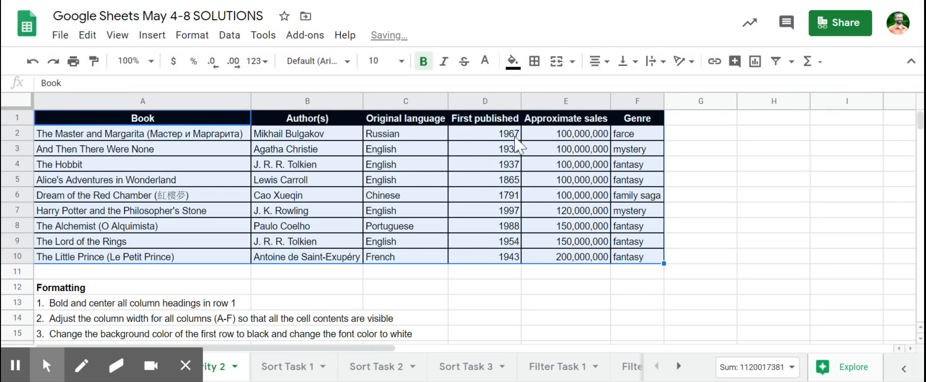
{"action": "left_click", "coordinate": [579, 227]}
{"action": "left_click", "coordinate": [573, 136]}
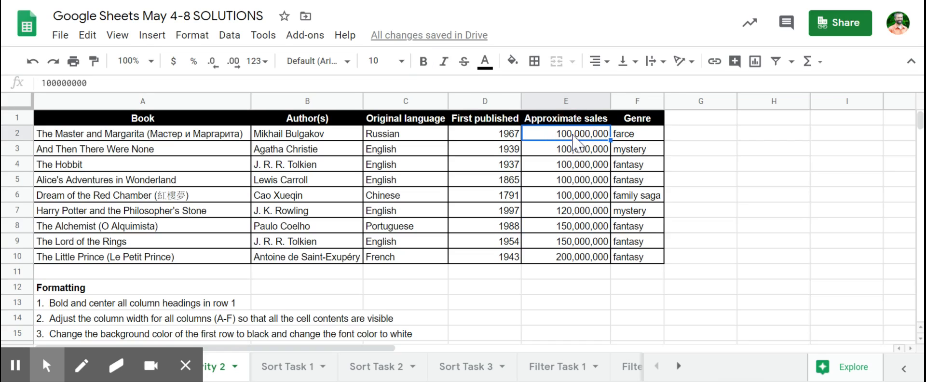
{"action": "left_click", "coordinate": [574, 260]}
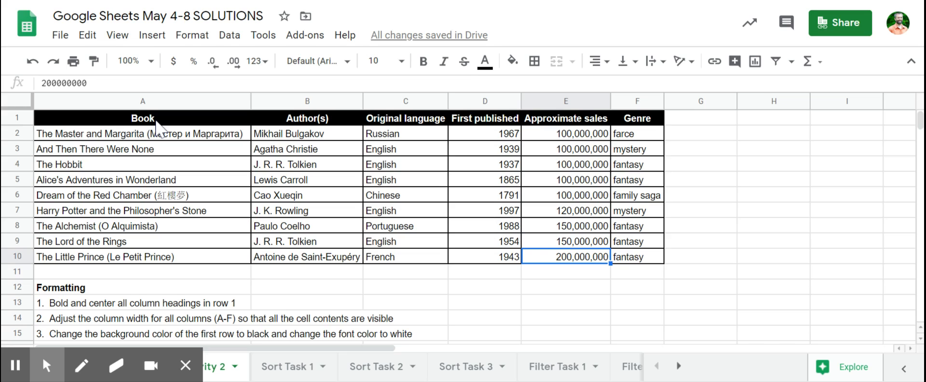
Create a filter on the book table A1:F10.
{"action": "left_click_drag", "start_coordinate": [155, 124], "coordinate": [613, 261]}
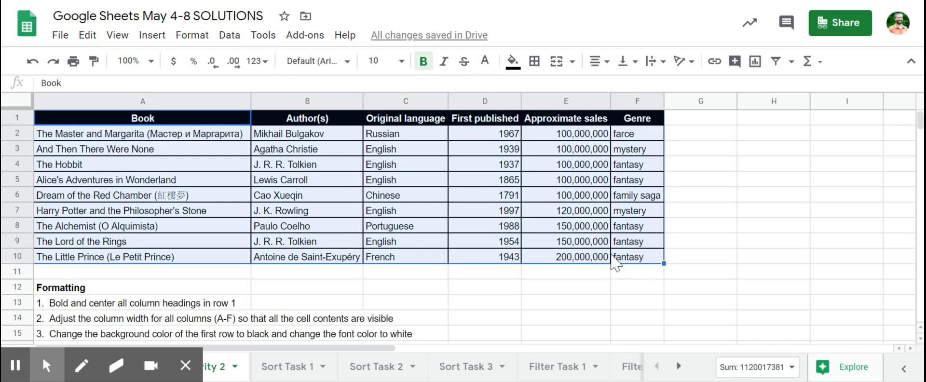
{"action": "left_click", "coordinate": [229, 35]}
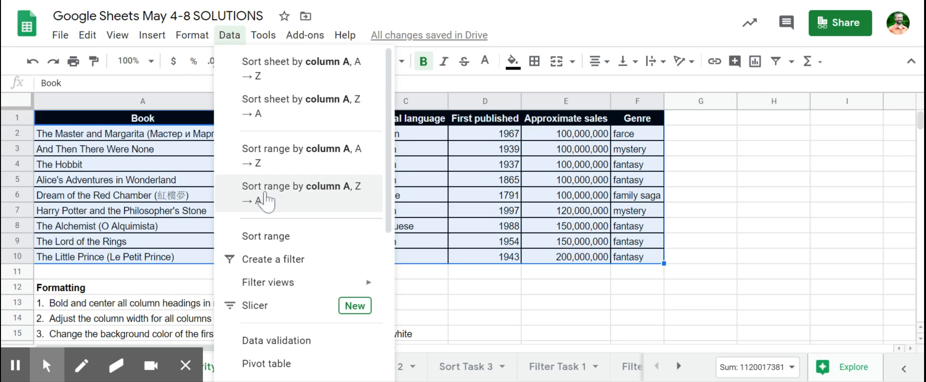
{"action": "left_click", "coordinate": [279, 261]}
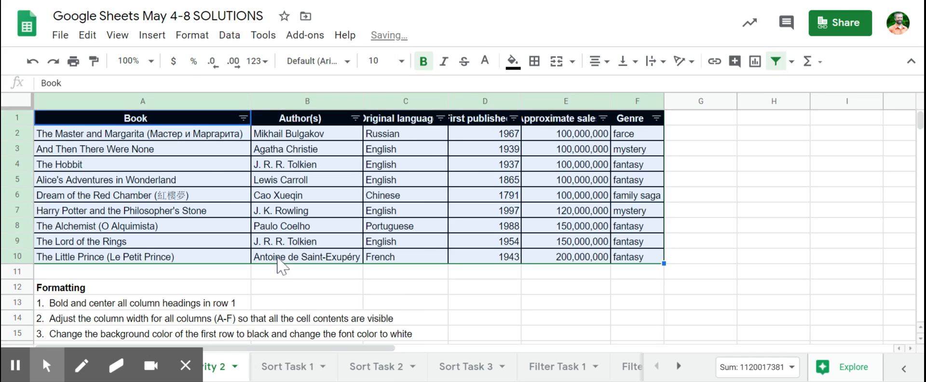
Filter the Approximate sales column by condition to show only values greater than 110000000.
{"action": "left_click", "coordinate": [604, 118]}
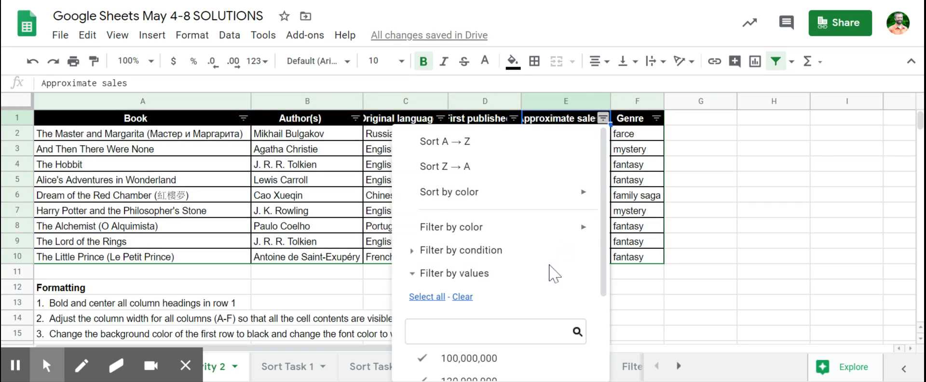
{"action": "scroll", "coordinate": [553, 270], "scroll_direction": "down", "scroll_amount": 3}
{"action": "scroll", "coordinate": [501, 255], "scroll_direction": "up", "scroll_amount": 2}
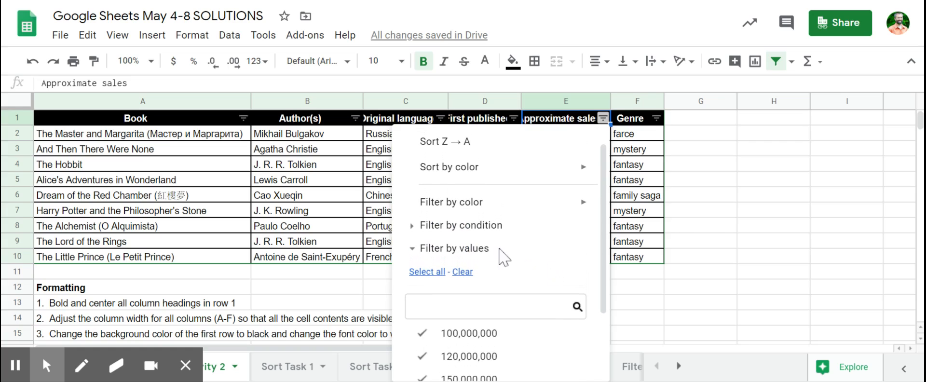
{"action": "left_click", "coordinate": [463, 227]}
{"action": "scroll", "coordinate": [515, 263], "scroll_direction": "down", "scroll_amount": 1}
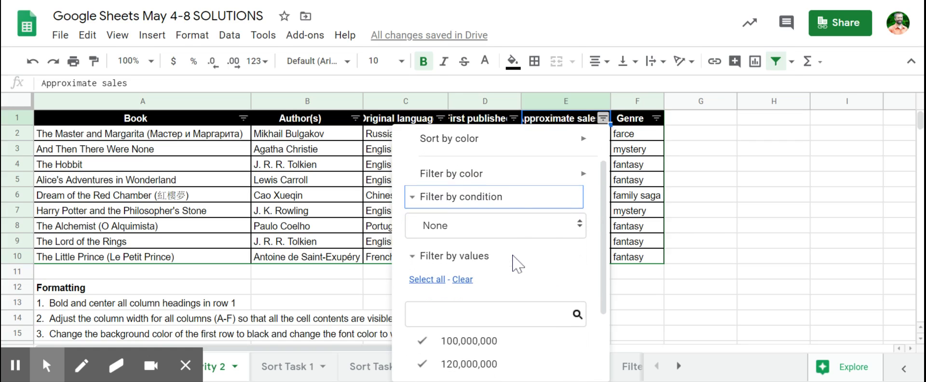
{"action": "left_click", "coordinate": [514, 227]}
{"action": "scroll", "coordinate": [501, 296], "scroll_direction": "down", "scroll_amount": 2}
{"action": "scroll", "coordinate": [500, 296], "scroll_direction": "down", "scroll_amount": 5}
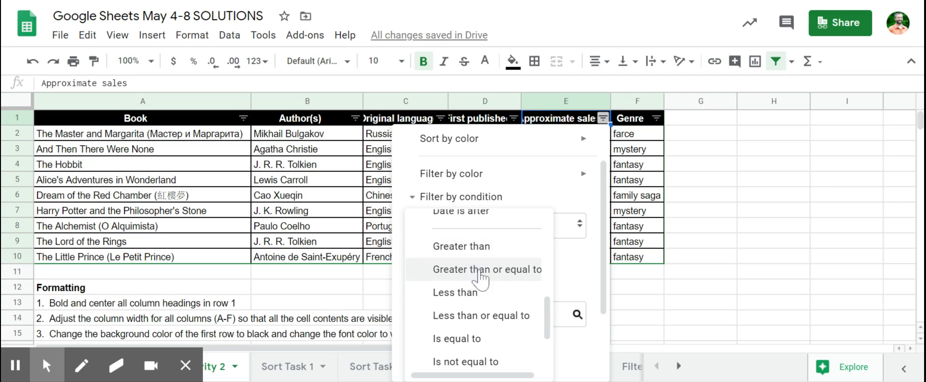
{"action": "left_click", "coordinate": [465, 246]}
{"action": "left_click", "coordinate": [488, 257]}
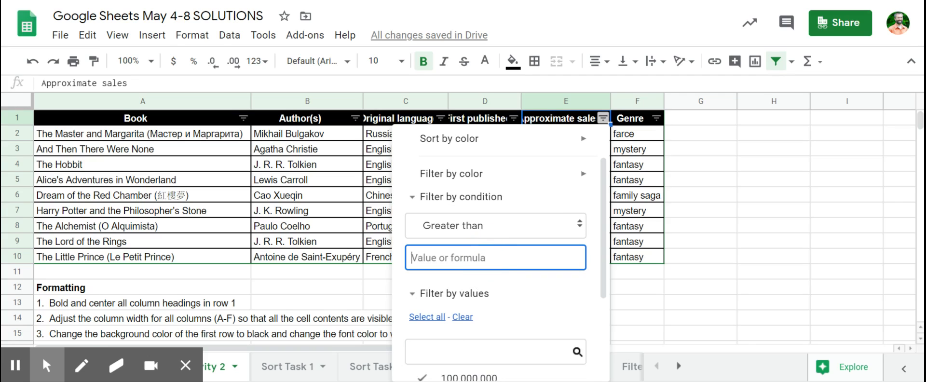
{"action": "type", "text": "1"}
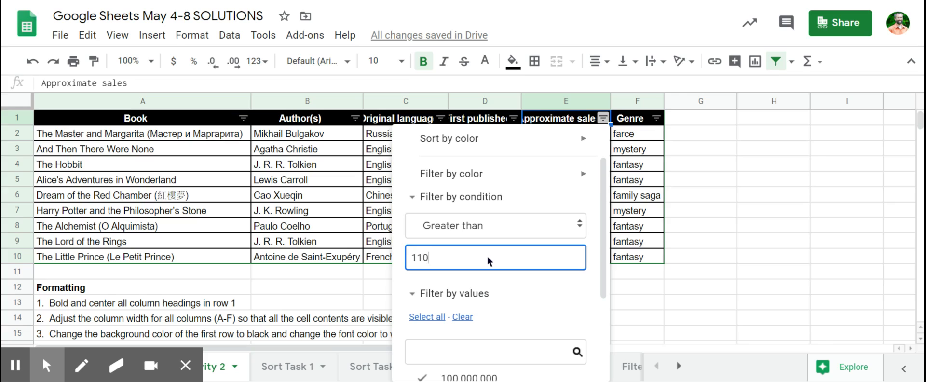
{"action": "type", "text": "10000000"}
{"action": "scroll", "coordinate": [519, 290], "scroll_direction": "down", "scroll_amount": 5}
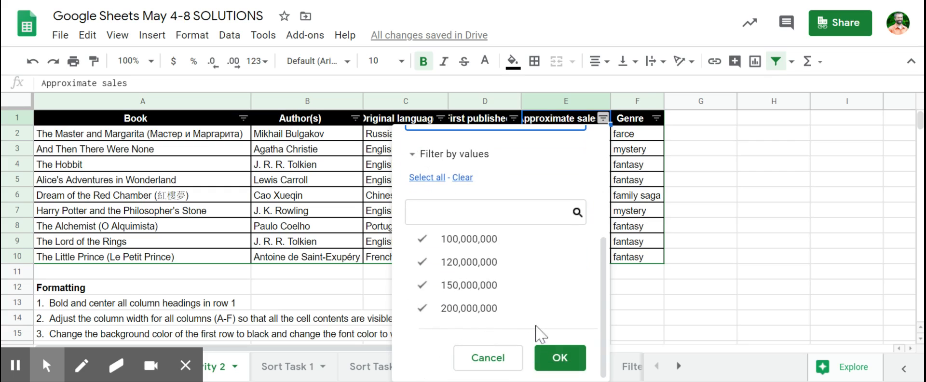
{"action": "left_click", "coordinate": [554, 358]}
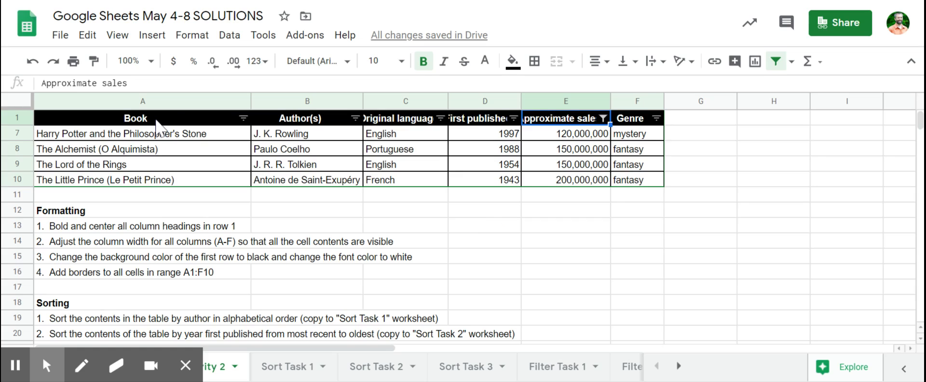
Copy the sales-filtered table with its header row and paste it at cell A1 of the Filter Task 1 worksheet.
{"action": "left_click_drag", "start_coordinate": [157, 119], "coordinate": [620, 180]}
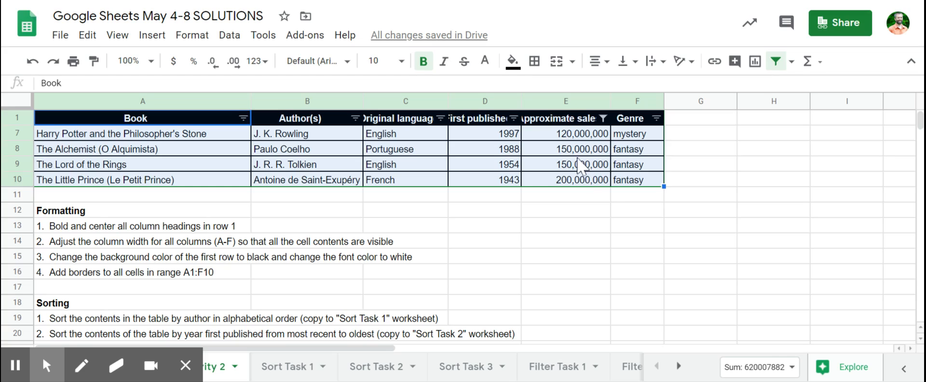
{"action": "key", "text": "ctrl+c"}
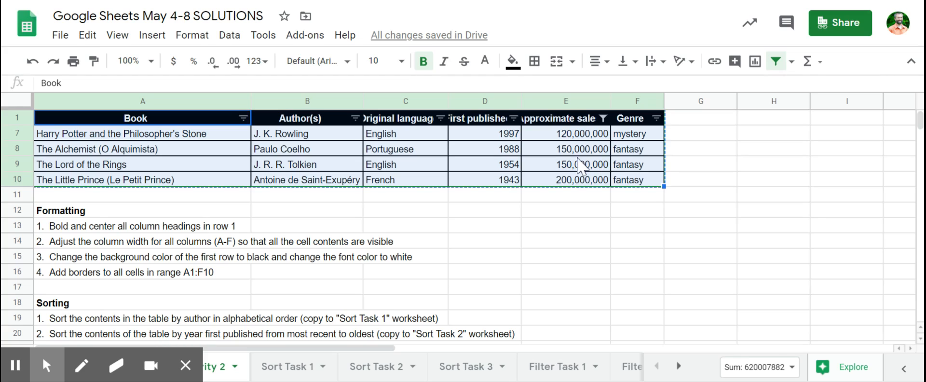
{"action": "left_click", "coordinate": [551, 371]}
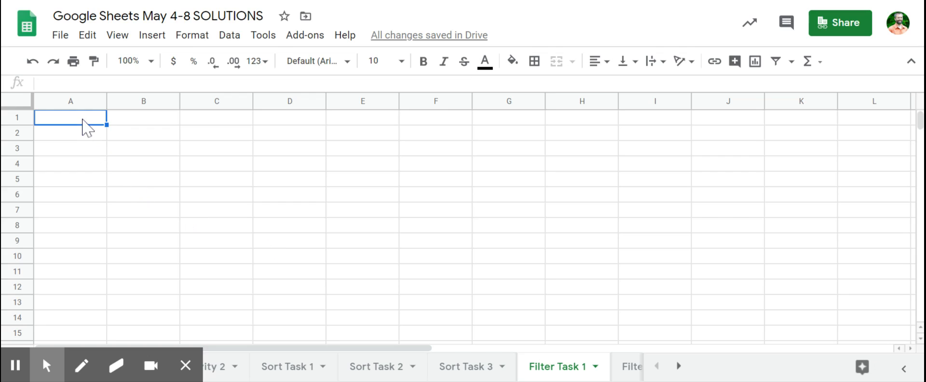
{"action": "key", "text": "ctrl+v"}
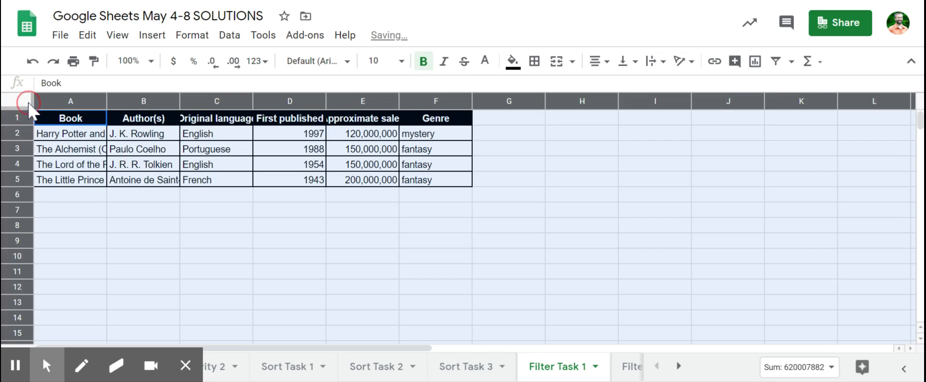
Auto-fit all column widths on the Filter Task 1 worksheet to their contents.
{"action": "left_click", "coordinate": [20, 101]}
{"action": "double_click", "coordinate": [106, 101]}
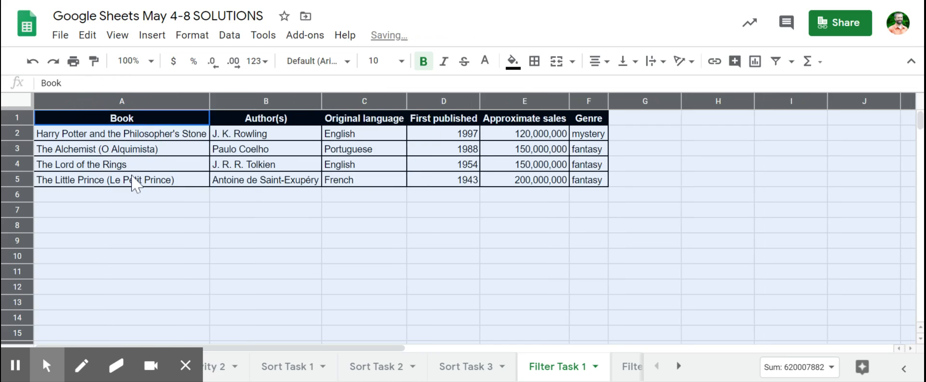
{"action": "left_click", "coordinate": [135, 183]}
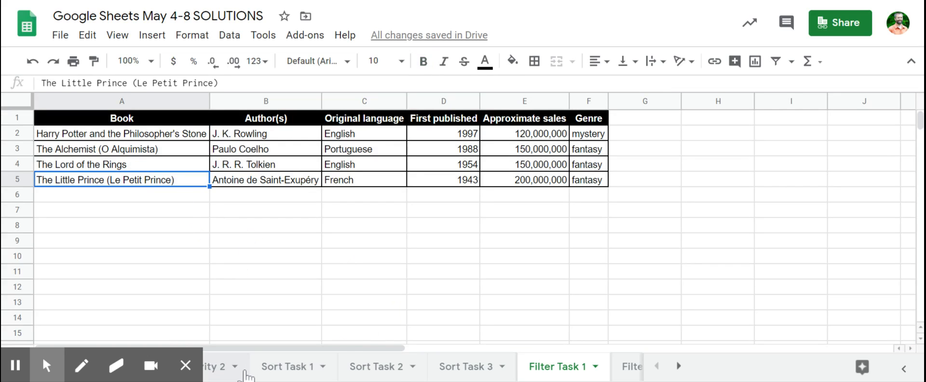
Back on the activity worksheet, turn off the book table's filter and check the second filtering task.
{"action": "left_click", "coordinate": [224, 370]}
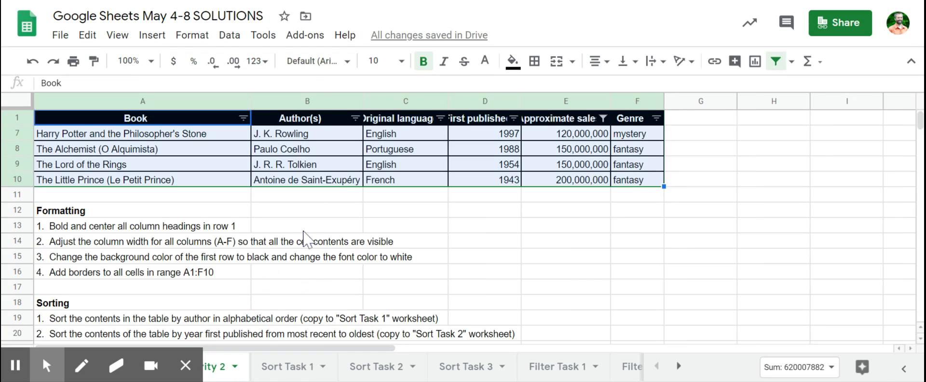
{"action": "left_click", "coordinate": [229, 38]}
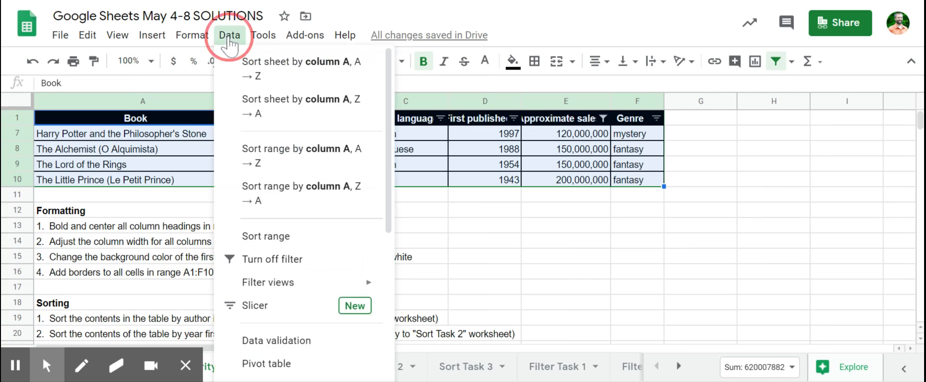
{"action": "left_click", "coordinate": [279, 260]}
{"action": "left_click", "coordinate": [482, 195]}
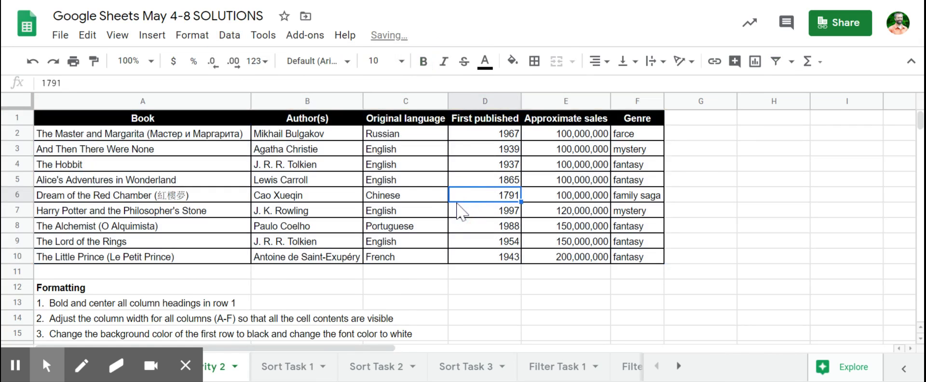
{"action": "scroll", "coordinate": [470, 246], "scroll_direction": "down", "scroll_amount": 5}
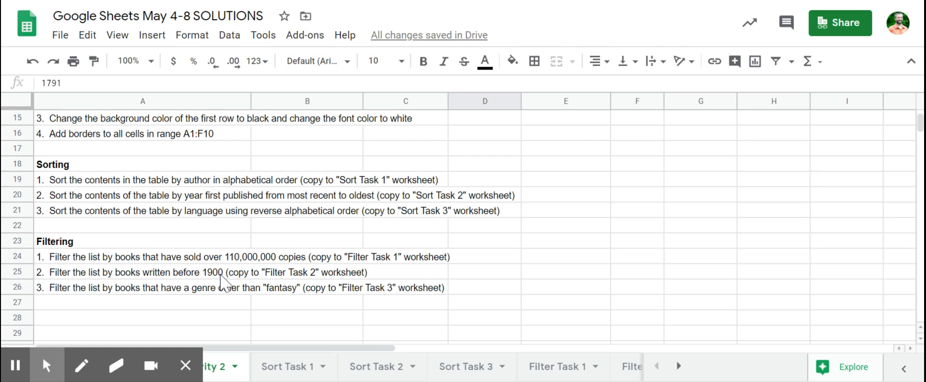
{"action": "scroll", "coordinate": [448, 262], "scroll_direction": "up", "scroll_amount": 5}
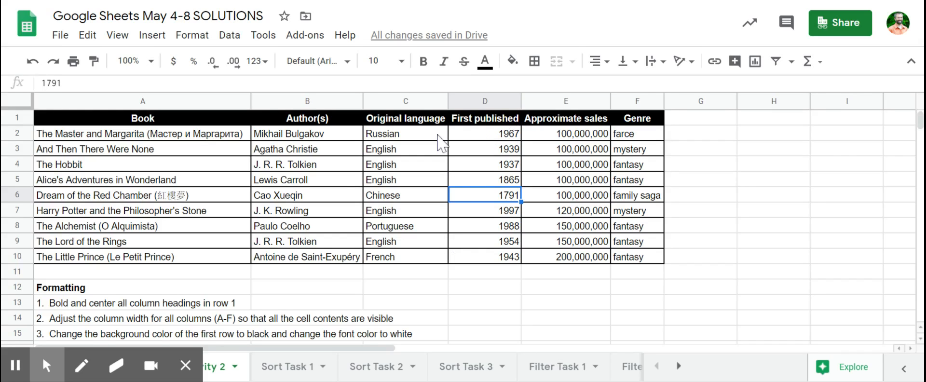
Create a filter on the book table, range A1:F10 including its header row.
{"action": "left_click_drag", "start_coordinate": [182, 115], "coordinate": [651, 258]}
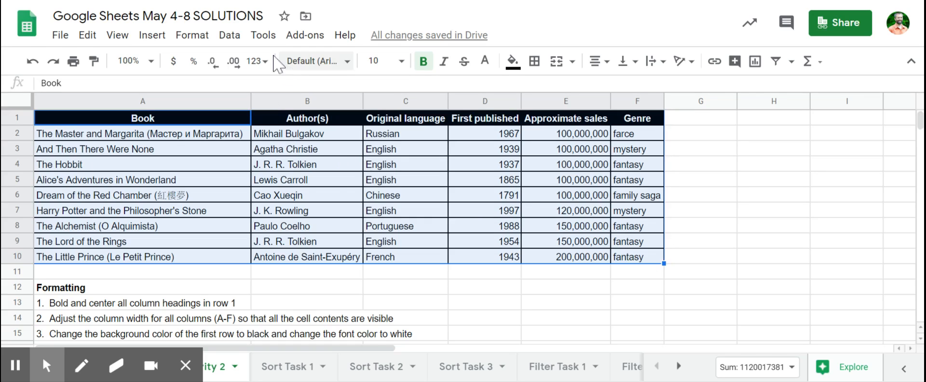
{"action": "left_click", "coordinate": [229, 43]}
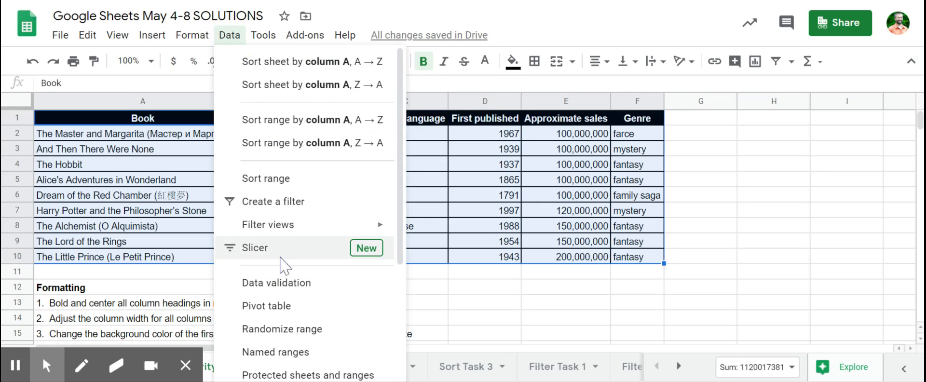
{"action": "mouse_move", "coordinate": [292, 223]}
{"action": "left_click", "coordinate": [289, 202]}
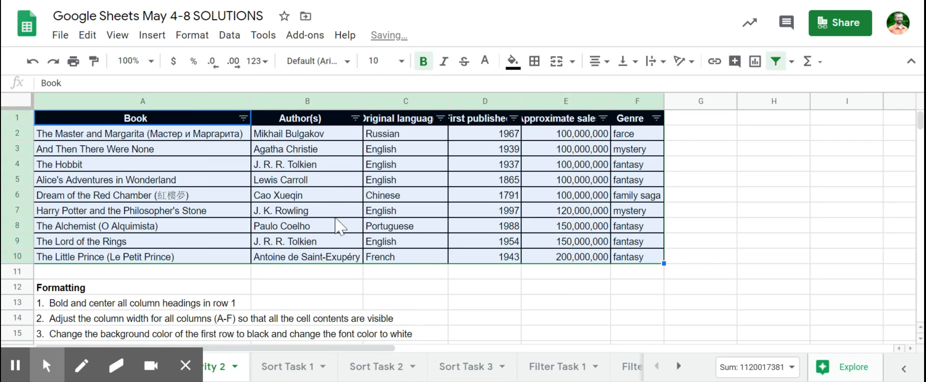
Filter the First published column by condition to show only values greater than 1900.
{"action": "left_click", "coordinate": [514, 118]}
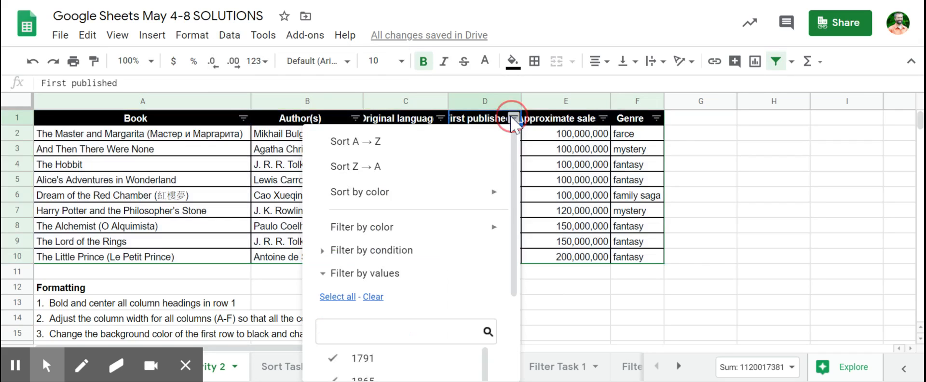
{"action": "scroll", "coordinate": [394, 219], "scroll_direction": "down", "scroll_amount": 2}
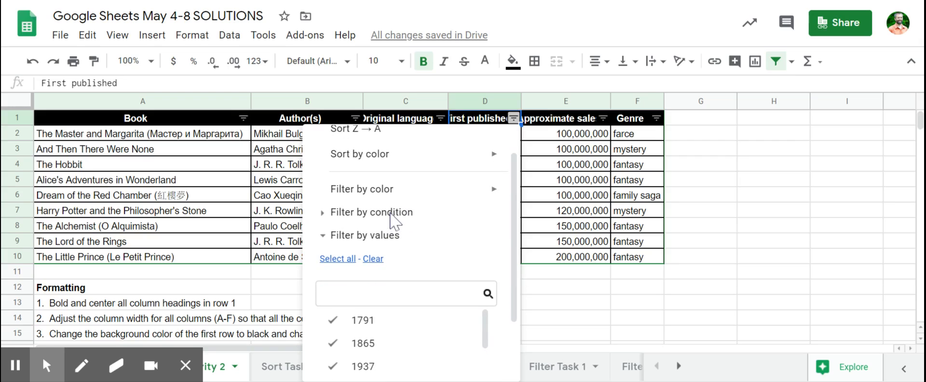
{"action": "left_click", "coordinate": [394, 212]}
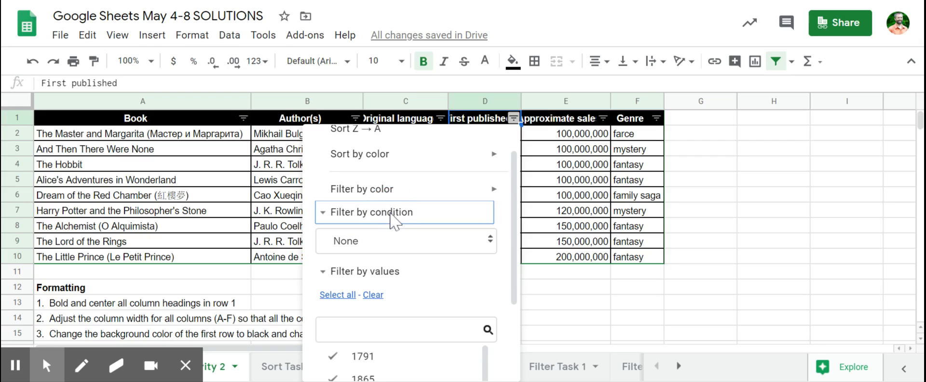
{"action": "left_click", "coordinate": [420, 252]}
{"action": "scroll", "coordinate": [420, 318], "scroll_direction": "down", "scroll_amount": 3}
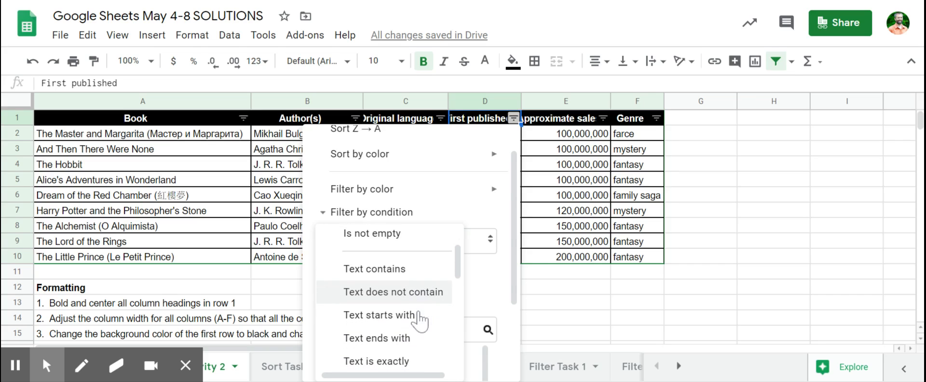
{"action": "scroll", "coordinate": [420, 318], "scroll_direction": "down", "scroll_amount": 4}
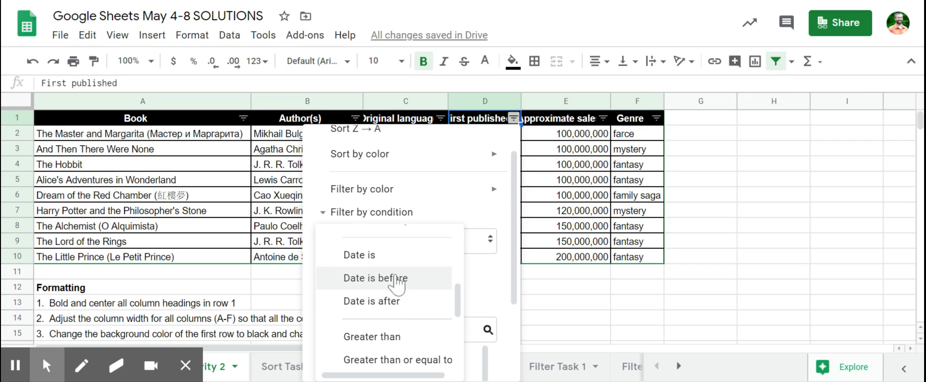
{"action": "scroll", "coordinate": [424, 294], "scroll_direction": "down", "scroll_amount": 2}
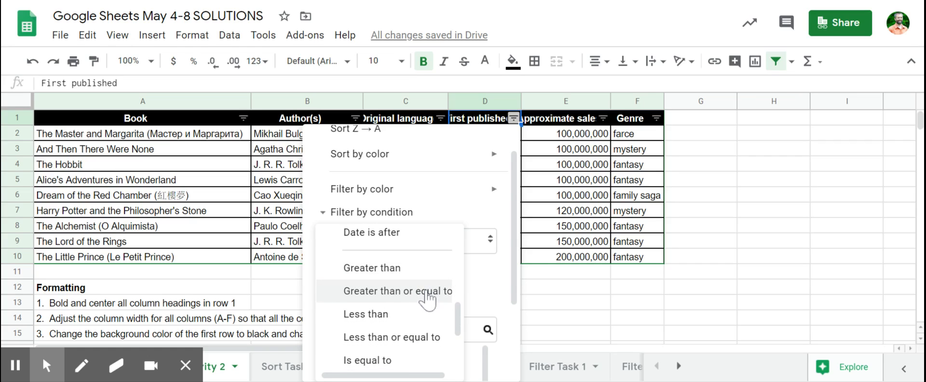
{"action": "left_click", "coordinate": [404, 274]}
{"action": "left_click", "coordinate": [388, 273]}
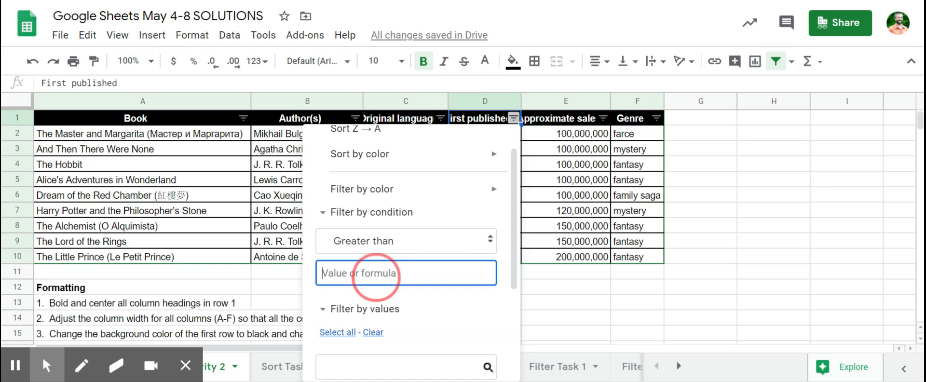
{"action": "type", "text": "1900"}
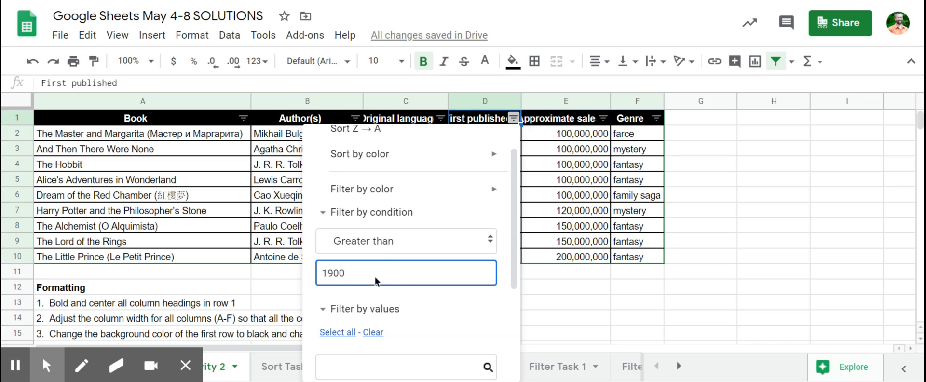
{"action": "scroll", "coordinate": [470, 311], "scroll_direction": "down", "scroll_amount": 5}
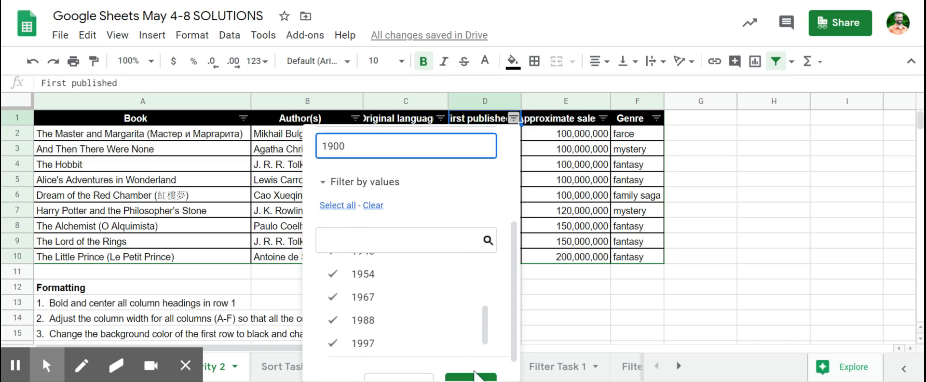
{"action": "left_click", "coordinate": [471, 377]}
Recheck the second filtering task and change the First published filter condition to Less than 1900.
{"action": "scroll", "coordinate": [581, 221], "scroll_direction": "down", "scroll_amount": 4}
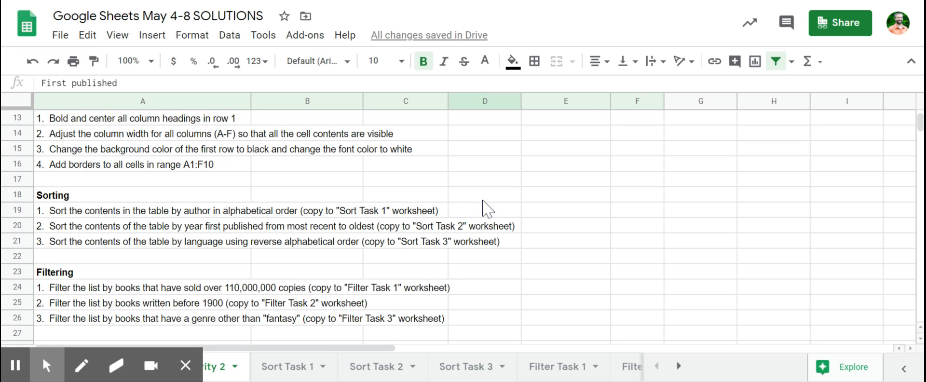
{"action": "scroll", "coordinate": [484, 208], "scroll_direction": "up", "scroll_amount": 4}
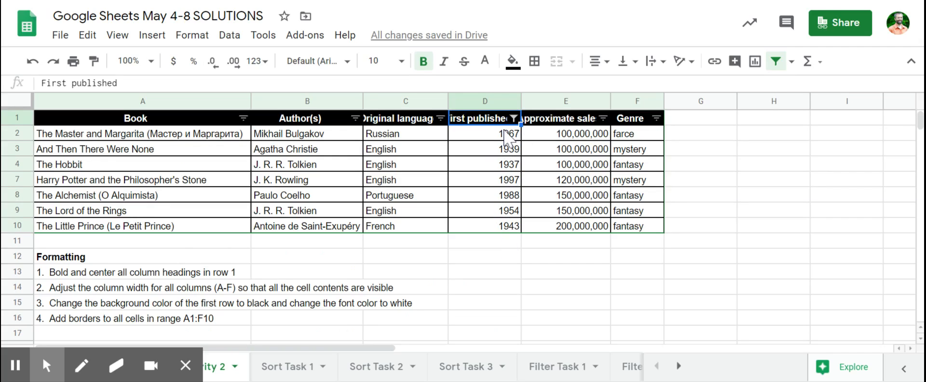
{"action": "left_click", "coordinate": [514, 118]}
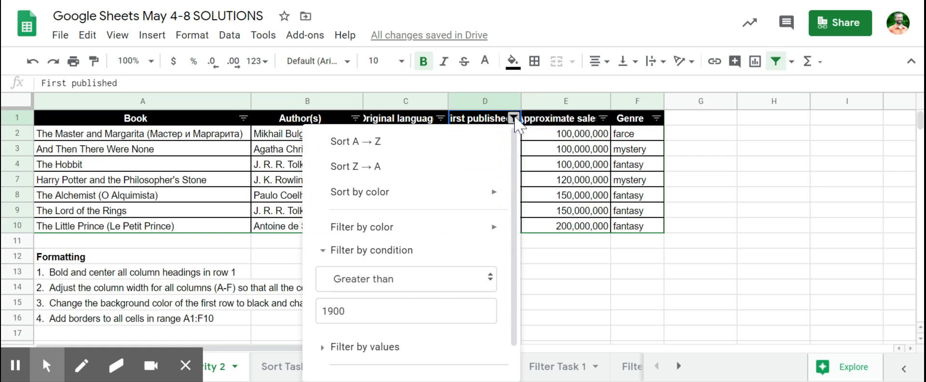
{"action": "left_click", "coordinate": [417, 278]}
{"action": "scroll", "coordinate": [420, 289], "scroll_direction": "down", "scroll_amount": 2}
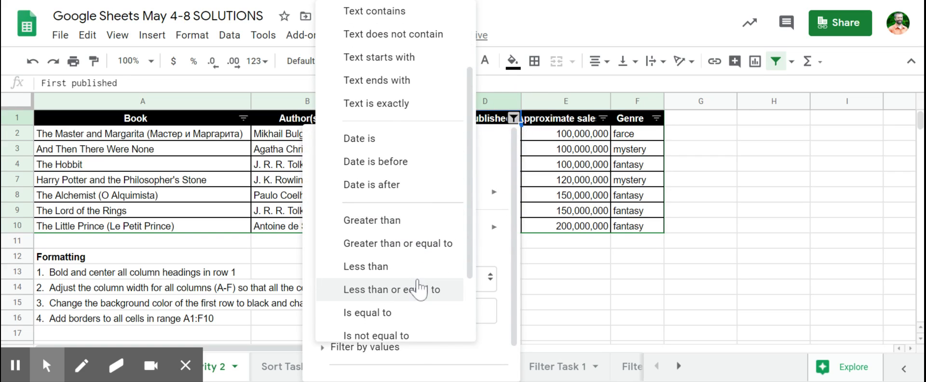
{"action": "left_click", "coordinate": [406, 324]}
{"action": "scroll", "coordinate": [480, 284], "scroll_direction": "down", "scroll_amount": 2}
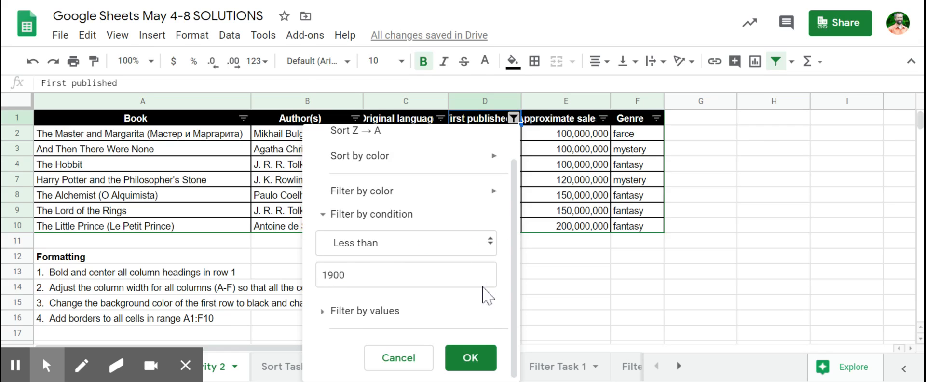
{"action": "left_click", "coordinate": [472, 359]}
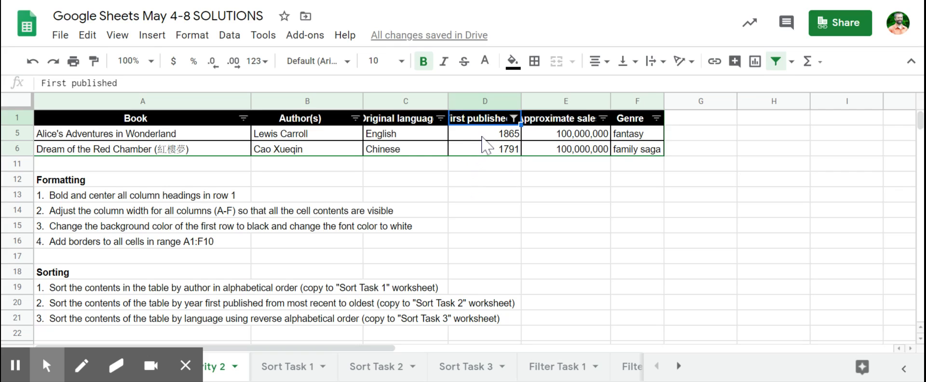
Copy the table filtered by publication year with its header row and paste it at cell A1 of the Filter Task 2 worksheet.
{"action": "left_click", "coordinate": [481, 149]}
{"action": "left_click_drag", "start_coordinate": [156, 118], "coordinate": [626, 154]}
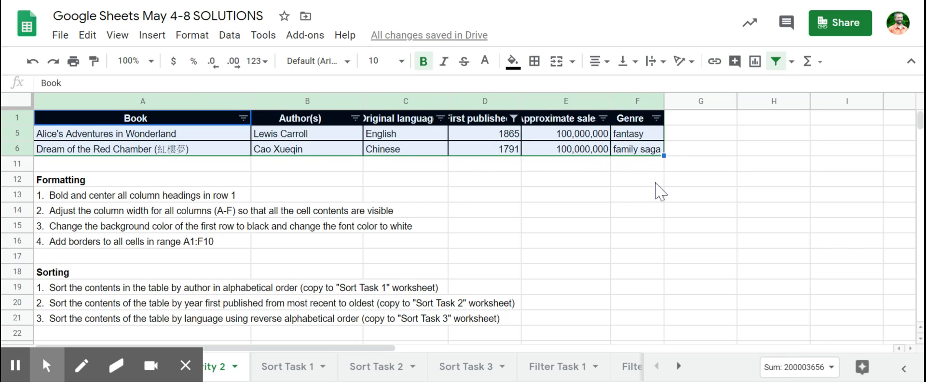
{"action": "key", "text": "ctrl+c"}
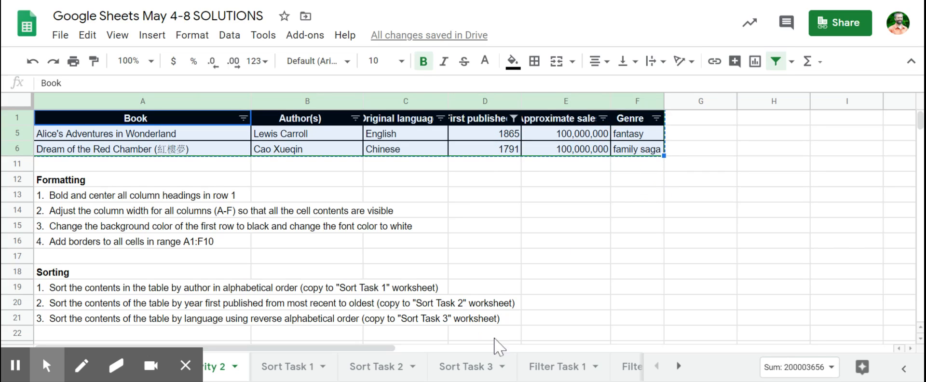
{"action": "left_click", "coordinate": [629, 371]}
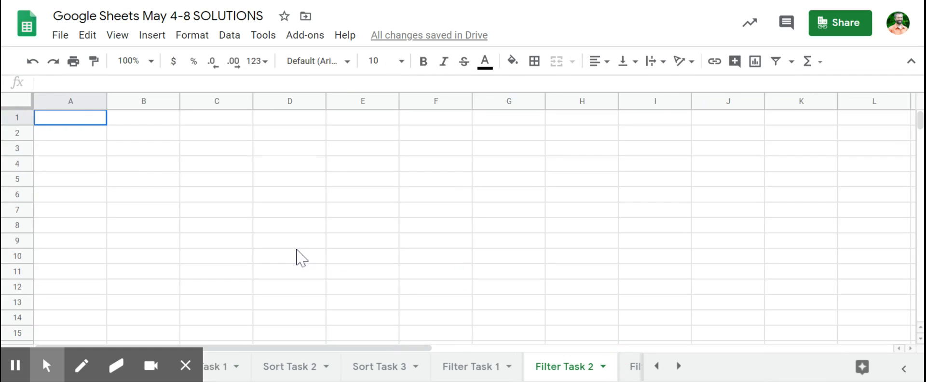
{"action": "key", "text": "ctrl+v"}
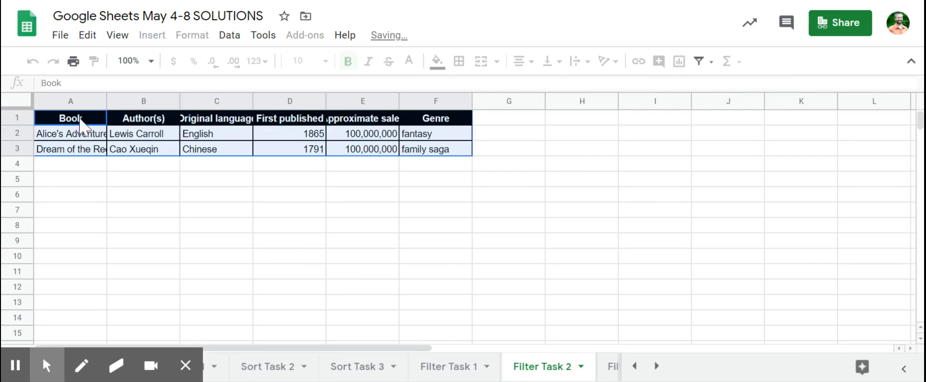
Auto-fit all column widths on the Filter Task 2 worksheet to their contents.
{"action": "left_click", "coordinate": [20, 102]}
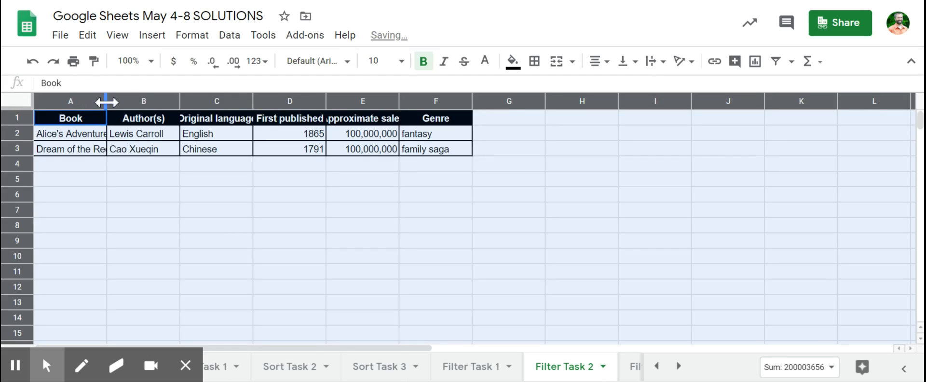
{"action": "double_click", "coordinate": [106, 101]}
{"action": "left_click", "coordinate": [104, 167]}
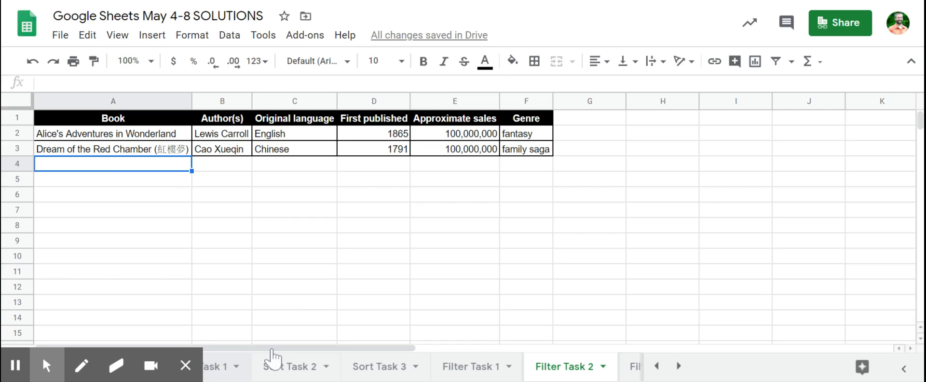
Return to the activity worksheet, turn off the book table's filter and check the third filtering task.
{"action": "left_click", "coordinate": [656, 366]}
{"action": "left_click", "coordinate": [656, 366]}
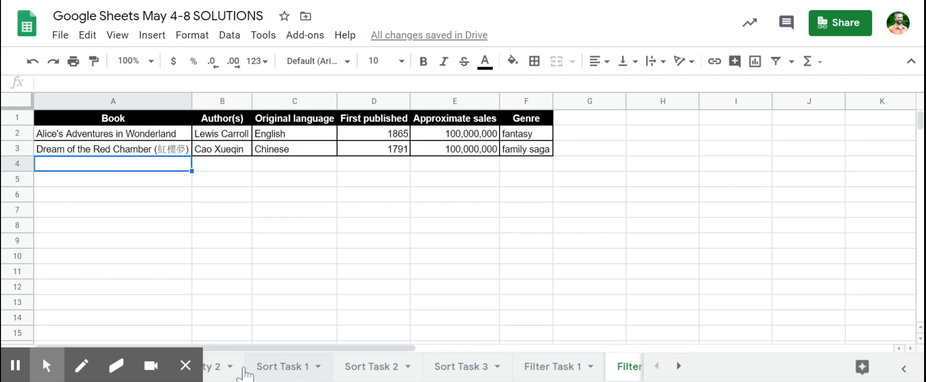
{"action": "left_click", "coordinate": [214, 367]}
{"action": "left_click", "coordinate": [381, 226]}
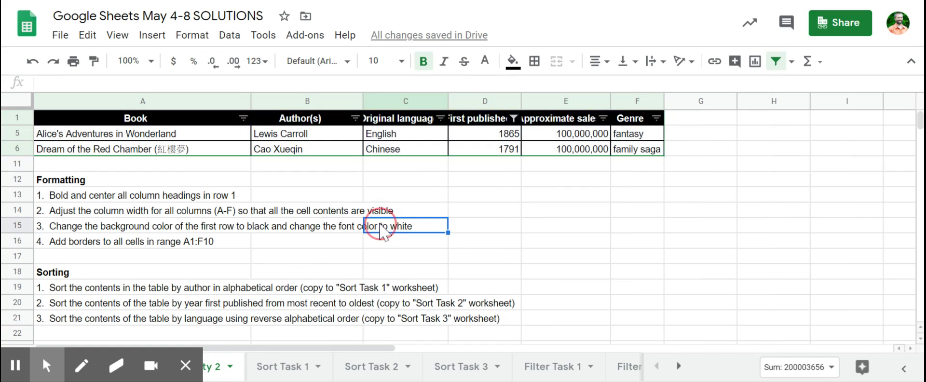
{"action": "left_click_drag", "start_coordinate": [214, 116], "coordinate": [626, 150]}
{"action": "left_click", "coordinate": [229, 35]}
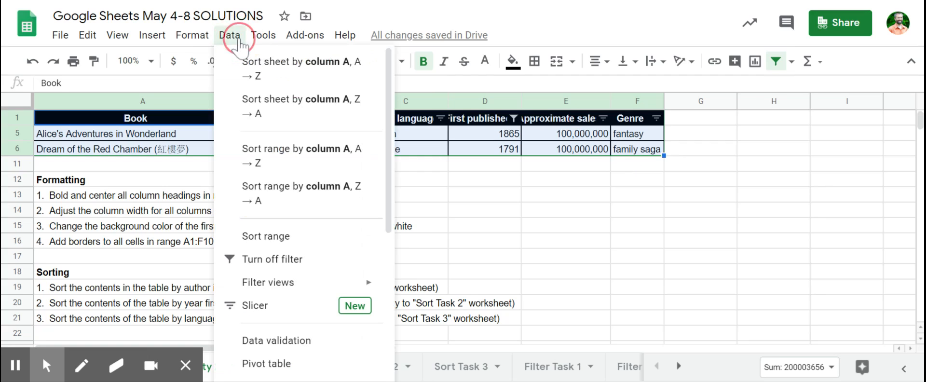
{"action": "left_click", "coordinate": [279, 258]}
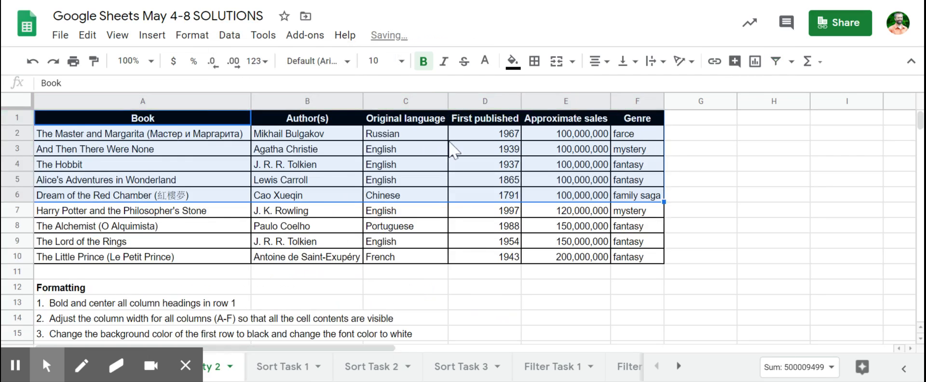
{"action": "left_click", "coordinate": [464, 135]}
{"action": "scroll", "coordinate": [502, 280], "scroll_direction": "down", "scroll_amount": 5}
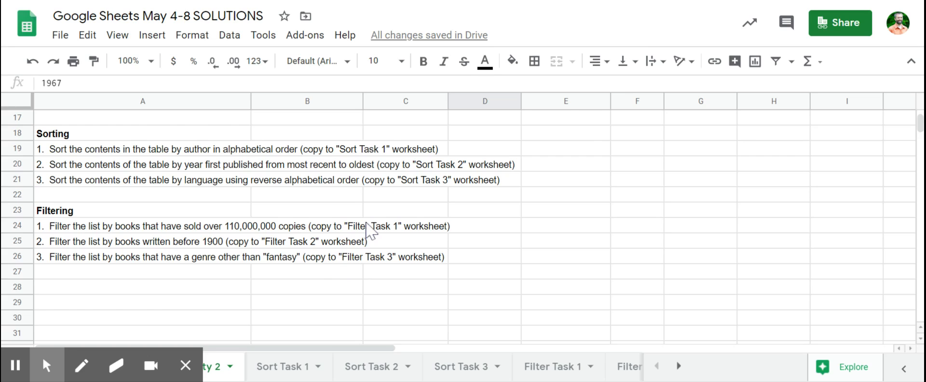
Create a new filter on the full book table, A1:F10, for the third filtering task.
{"action": "scroll", "coordinate": [371, 230], "scroll_direction": "up", "scroll_amount": 5}
{"action": "left_click_drag", "start_coordinate": [180, 120], "coordinate": [636, 259]}
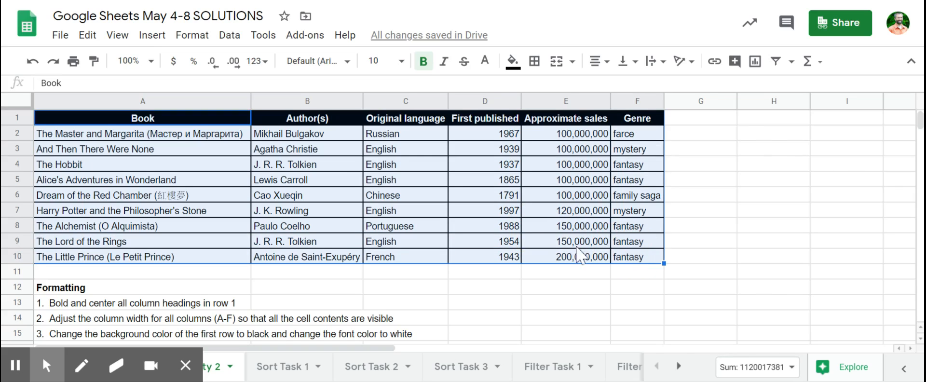
{"action": "left_click", "coordinate": [229, 35]}
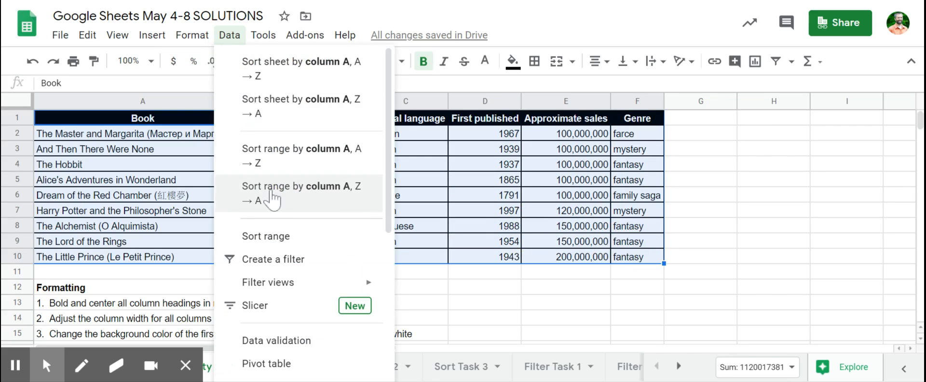
{"action": "left_click", "coordinate": [288, 266]}
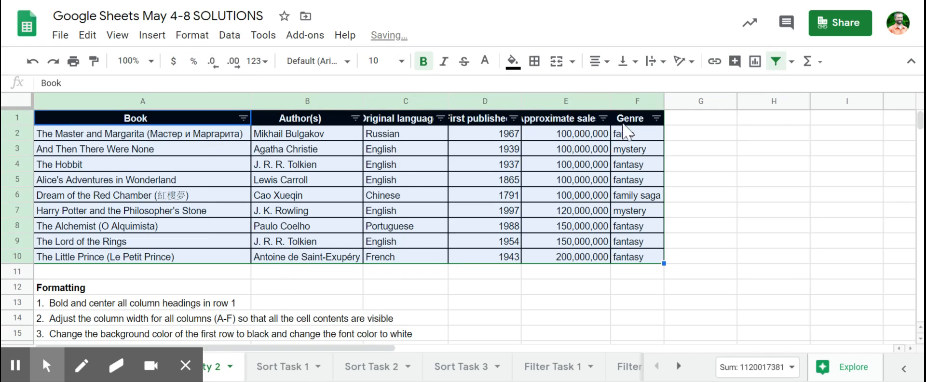
Filter the book table's Genre column by values to exclude fantasy books.
{"action": "left_click", "coordinate": [656, 119]}
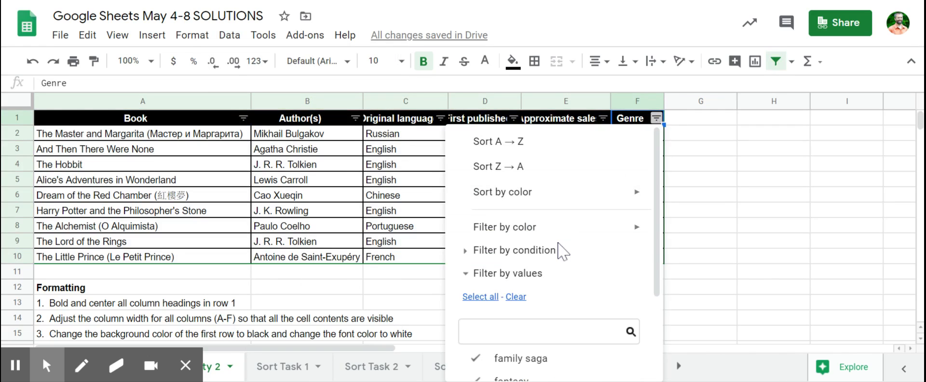
{"action": "scroll", "coordinate": [549, 289], "scroll_direction": "down", "scroll_amount": 3}
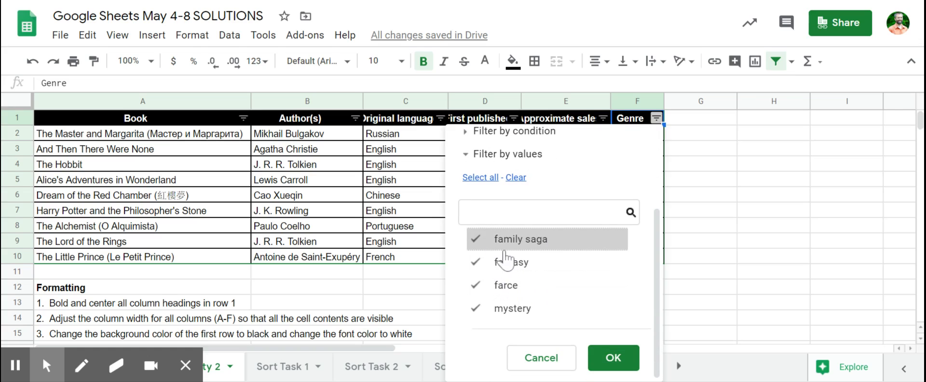
{"action": "left_click", "coordinate": [478, 264]}
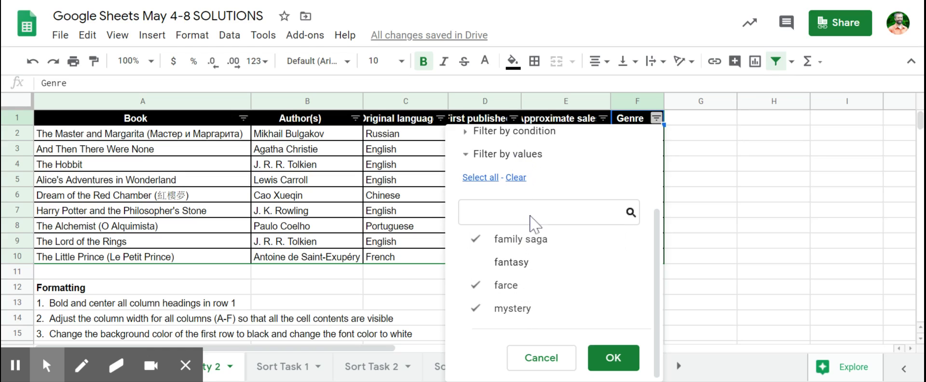
{"action": "left_click", "coordinate": [613, 358]}
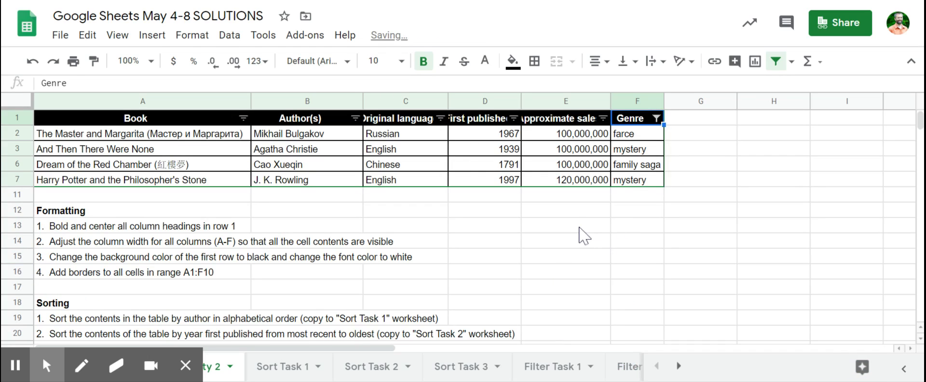
Copy the genre-filtered table with its header row and paste it at cell A1 of the Filter Task 3 worksheet.
{"action": "mouse_move", "coordinate": [153, 120]}
{"action": "left_mouse_down"}
{"action": "mouse_move", "coordinate": [337, 158]}
{"action": "mouse_move", "coordinate": [643, 185]}
{"action": "left_mouse_up"}
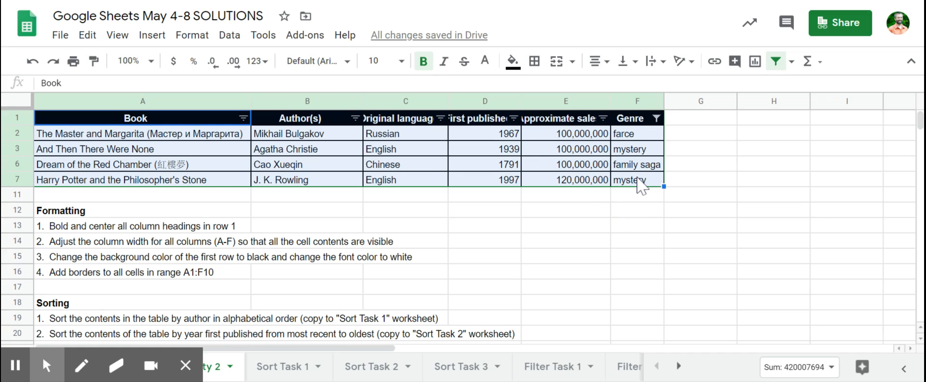
{"action": "key", "text": "ctrl+c"}
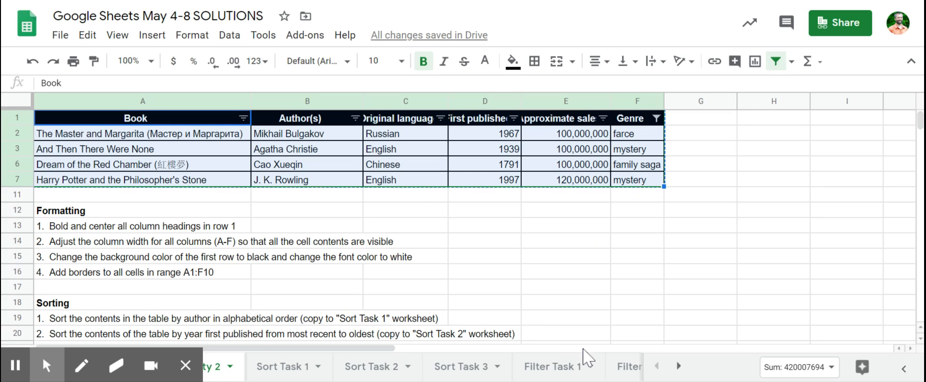
{"action": "left_click", "coordinate": [678, 365]}
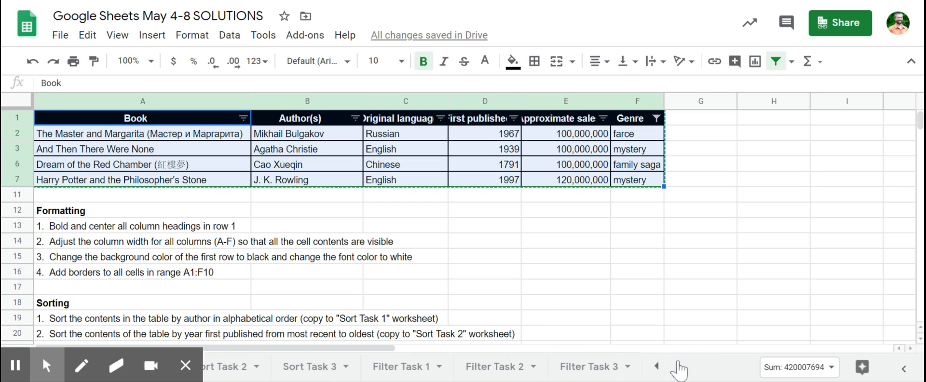
{"action": "left_click", "coordinate": [585, 367]}
{"action": "left_click", "coordinate": [94, 122]}
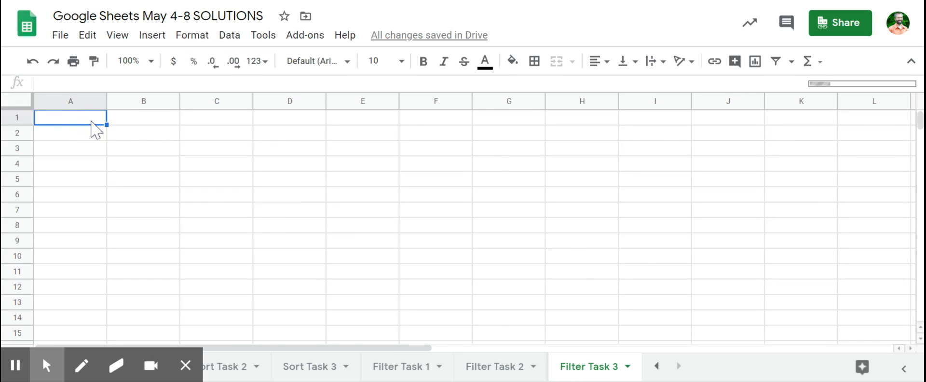
{"action": "key", "text": "ctrl+v"}
Auto-fit all column widths on the Filter Task 3 worksheet to their contents.
{"action": "left_click", "coordinate": [24, 100]}
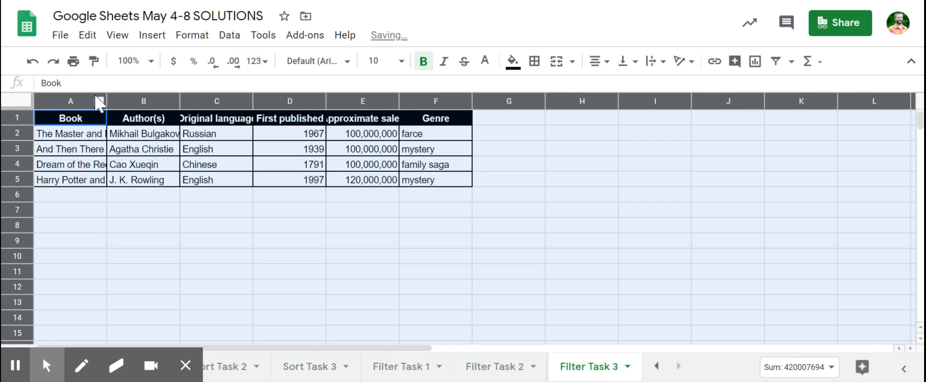
{"action": "double_click", "coordinate": [106, 101]}
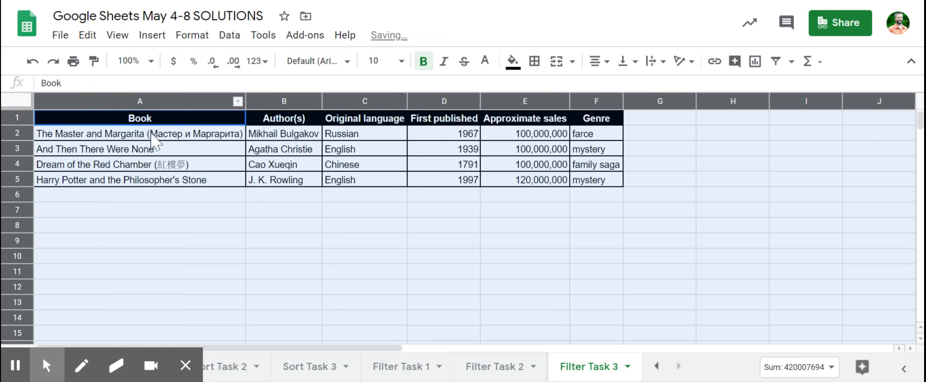
{"action": "left_click", "coordinate": [161, 196]}
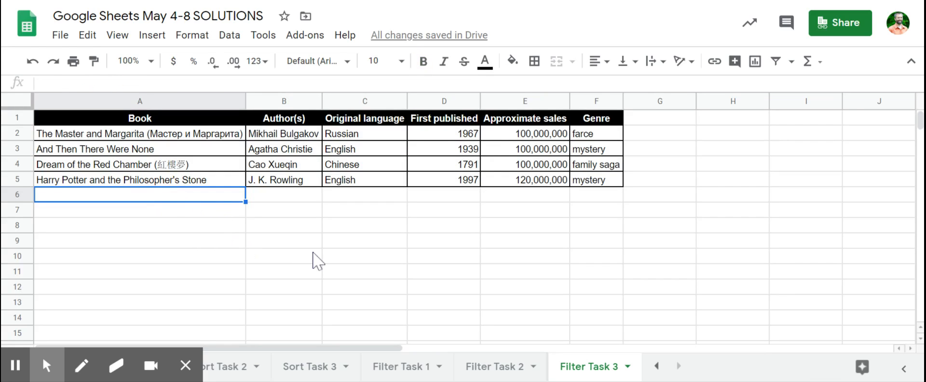
Return to the activity worksheet and turn off the book table's genre filter.
{"action": "left_click", "coordinate": [656, 366]}
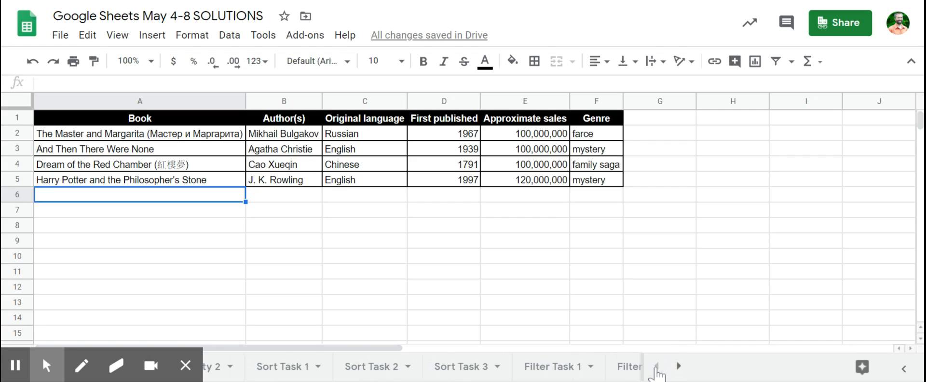
{"action": "left_click", "coordinate": [217, 369]}
{"action": "left_click", "coordinate": [263, 277]}
{"action": "scroll", "coordinate": [289, 280], "scroll_direction": "down", "scroll_amount": 3}
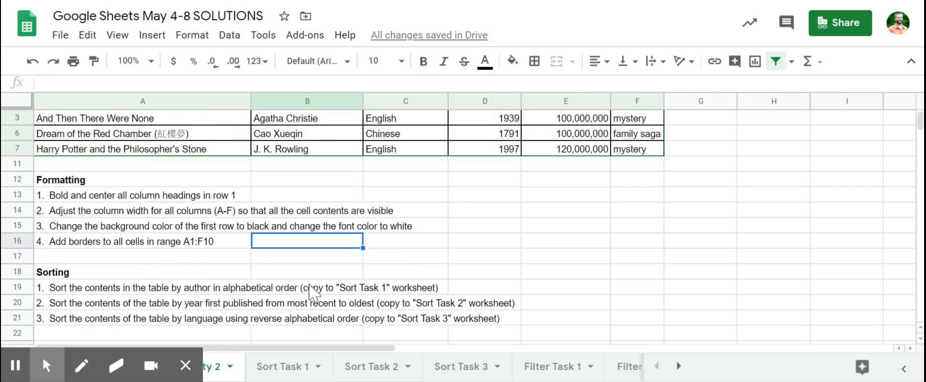
{"action": "scroll", "coordinate": [313, 292], "scroll_direction": "up", "scroll_amount": 3}
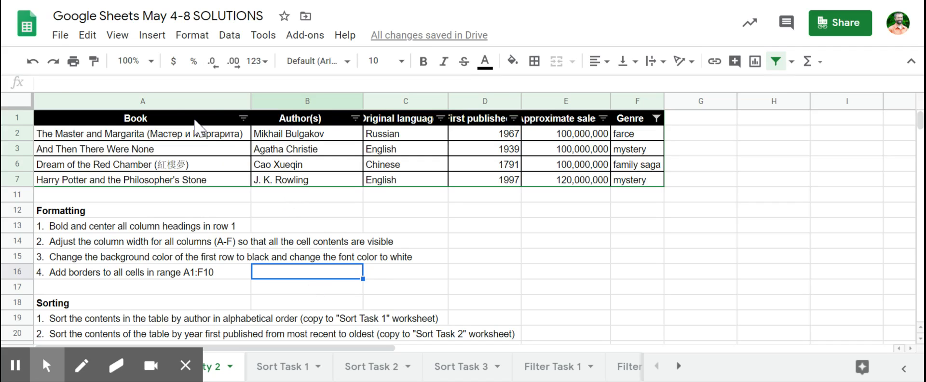
{"action": "left_click_drag", "start_coordinate": [194, 120], "coordinate": [636, 181]}
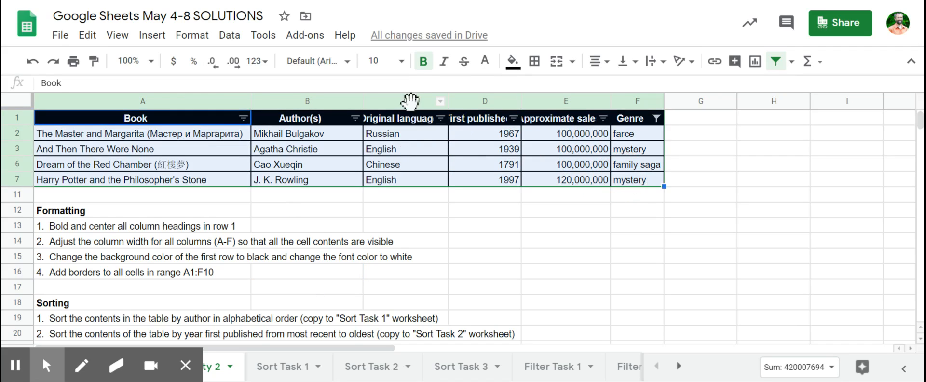
{"action": "left_click", "coordinate": [222, 38]}
{"action": "left_click", "coordinate": [281, 259]}
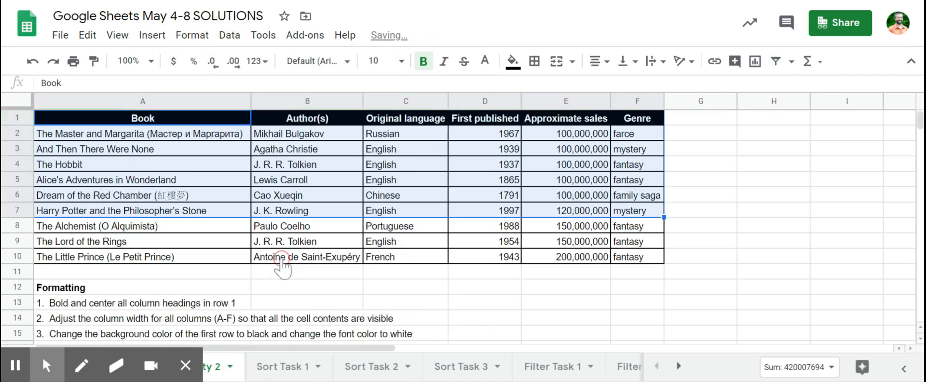
{"action": "left_click", "coordinate": [350, 197]}
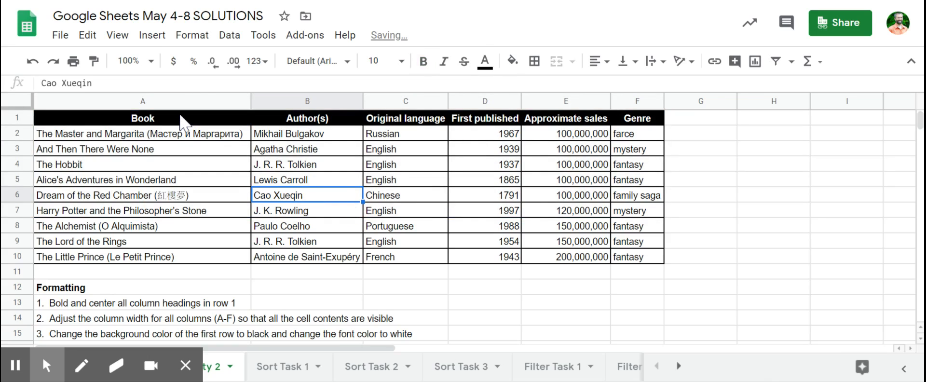
Sort the book table range A1:F10 by Book from A to Z, treating the first row as a header.
{"action": "left_click_drag", "start_coordinate": [180, 123], "coordinate": [651, 260]}
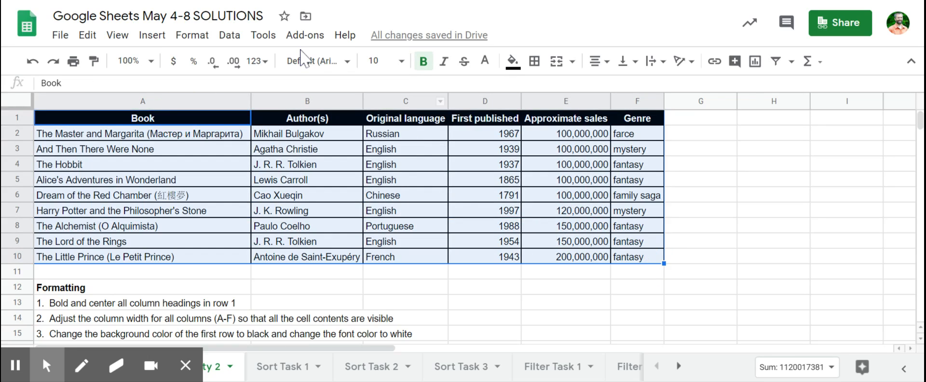
{"action": "left_click", "coordinate": [230, 36]}
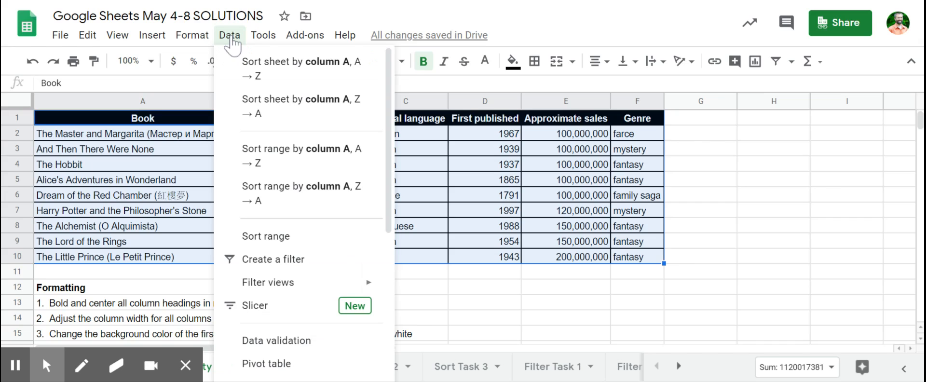
{"action": "left_click", "coordinate": [268, 236]}
{"action": "left_click", "coordinate": [346, 139]}
{"action": "left_click", "coordinate": [378, 186]}
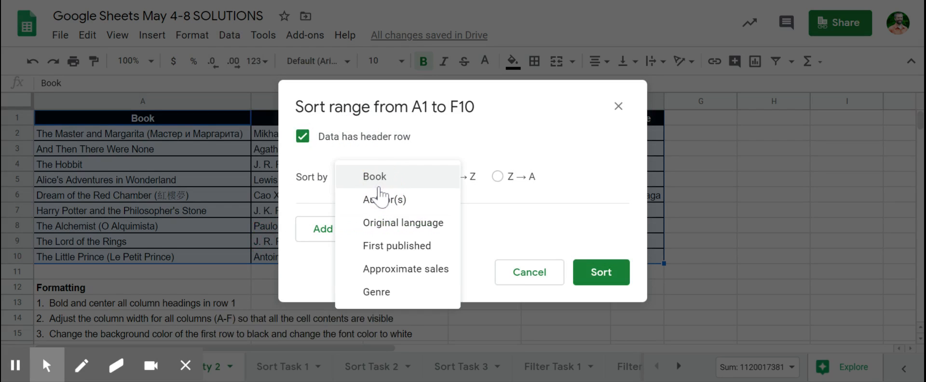
{"action": "left_click", "coordinate": [380, 178]}
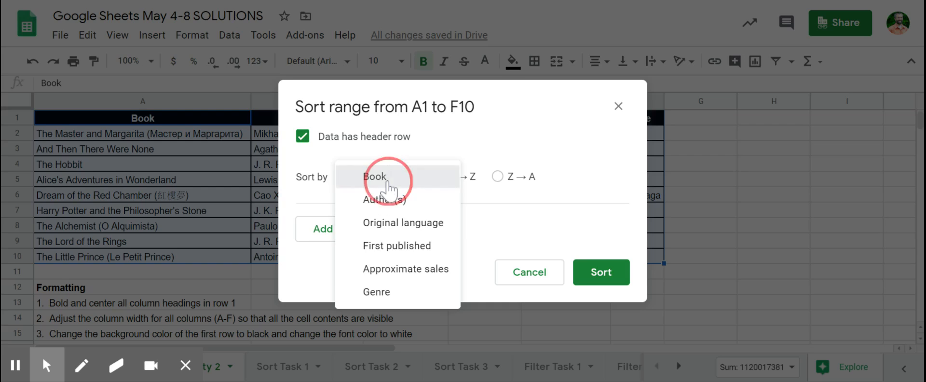
{"action": "left_click", "coordinate": [598, 279]}
{"action": "left_click", "coordinate": [467, 182]}
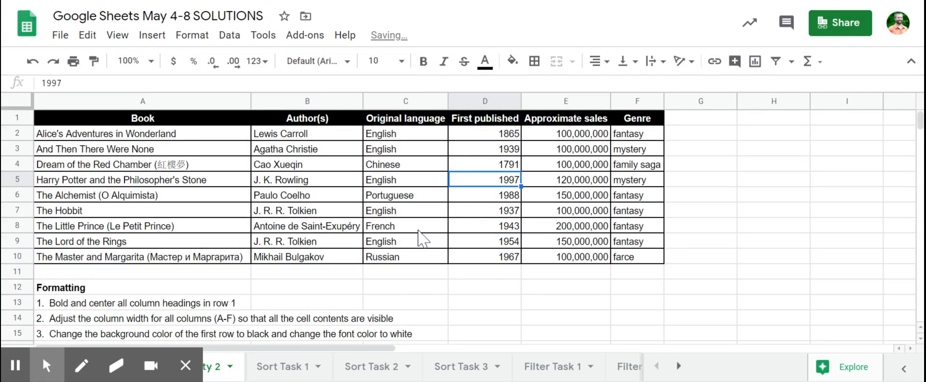